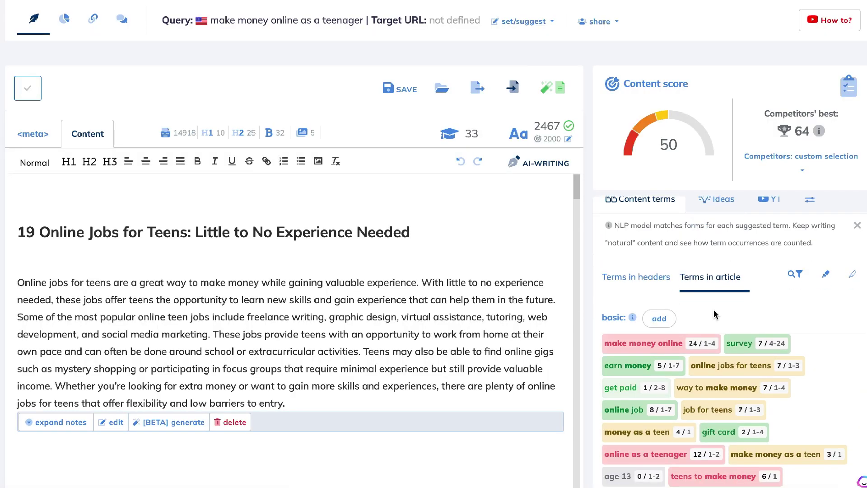
Examine the suggested content terms for the article and for the H1 and H2 headers
{"action": "scroll", "coordinate": [713, 321], "scroll_direction": "down", "scroll_amount": 5}
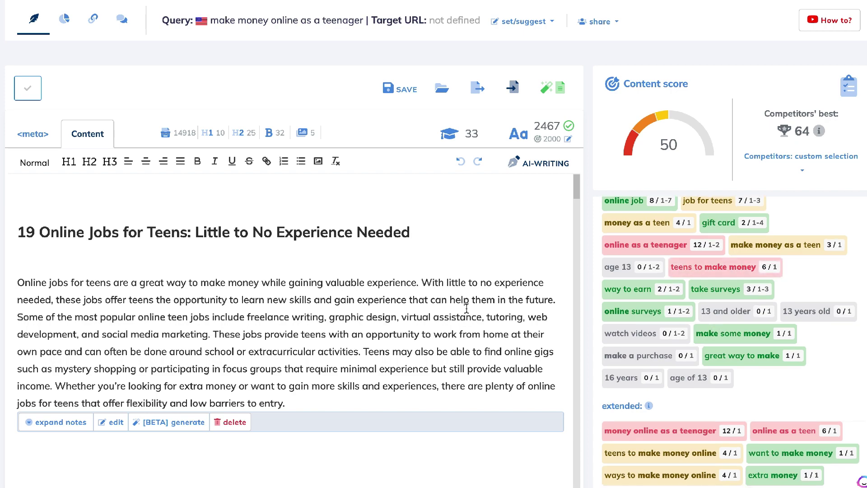
{"action": "scroll", "coordinate": [465, 309], "scroll_direction": "down", "scroll_amount": 5}
{"action": "scroll", "coordinate": [655, 390], "scroll_direction": "down", "scroll_amount": 7}
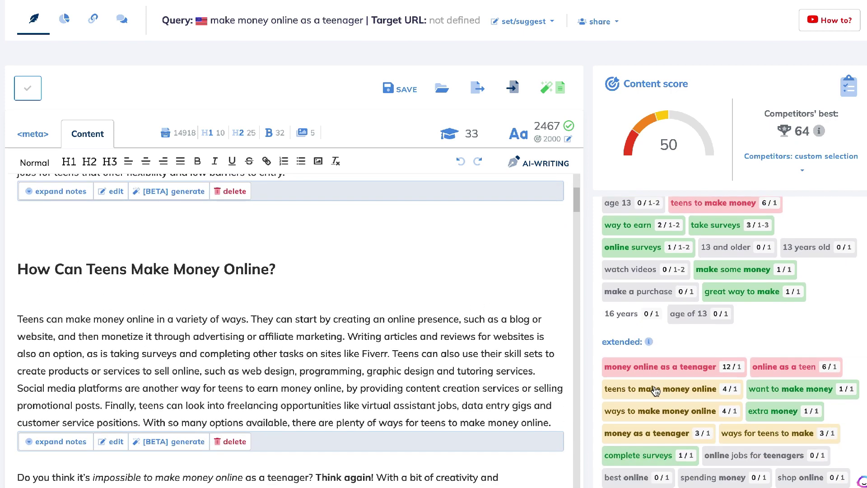
{"action": "scroll", "coordinate": [655, 390], "scroll_direction": "up", "scroll_amount": 12}
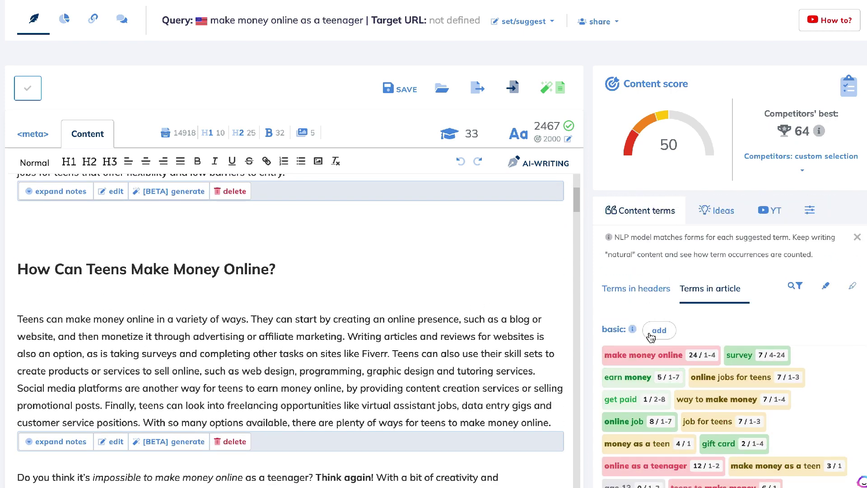
{"action": "left_click", "coordinate": [631, 291]}
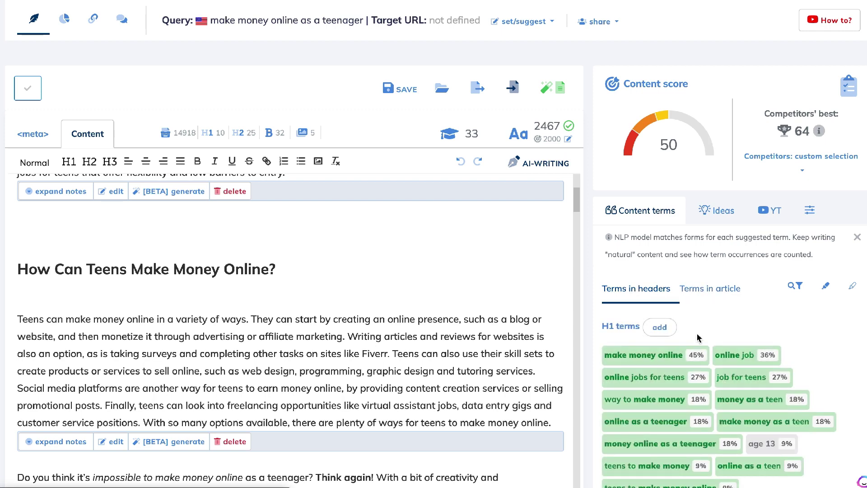
{"action": "scroll", "coordinate": [699, 334], "scroll_direction": "down", "scroll_amount": 6}
{"action": "scroll", "coordinate": [677, 307], "scroll_direction": "down", "scroll_amount": 3}
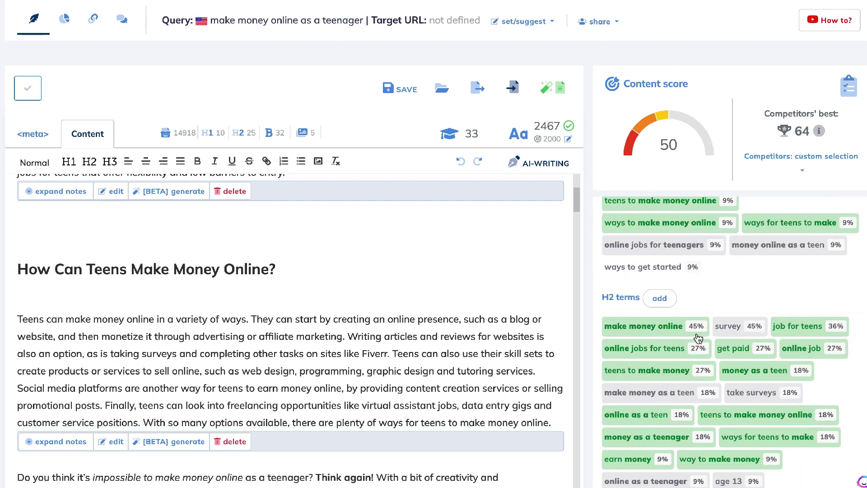
{"action": "scroll", "coordinate": [655, 264], "scroll_direction": "up", "scroll_amount": 1}
{"action": "scroll", "coordinate": [654, 263], "scroll_direction": "up", "scroll_amount": 5}
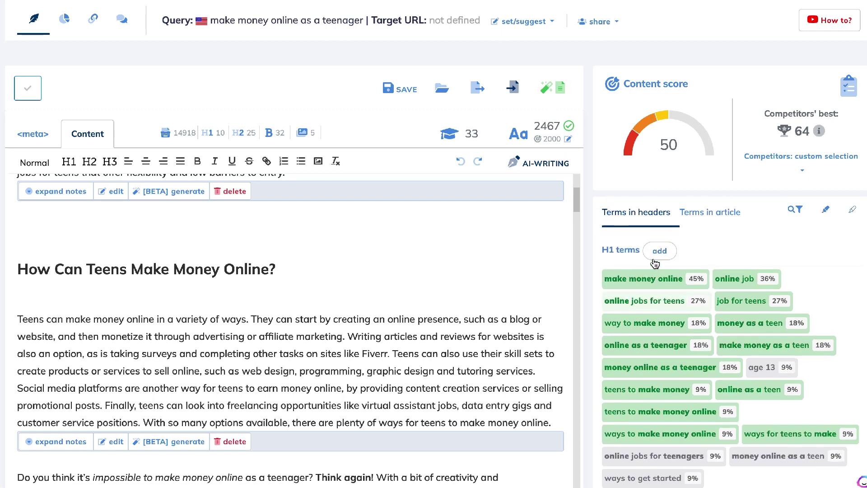
{"action": "left_click", "coordinate": [712, 208]}
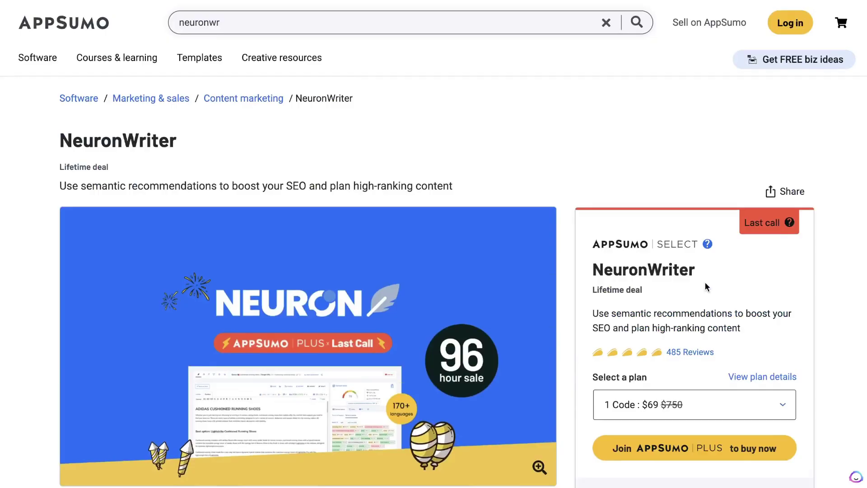
Review the NeuronWriter lifetime deal page on AppSumo, including the overview and the Single, Double and Multiple plans
{"action": "scroll", "coordinate": [706, 287], "scroll_direction": "down", "scroll_amount": 1}
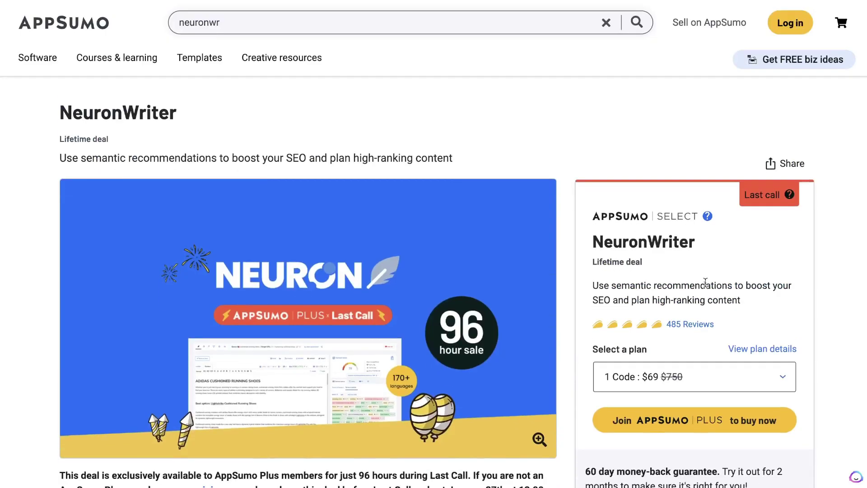
{"action": "scroll", "coordinate": [705, 282], "scroll_direction": "down", "scroll_amount": 15}
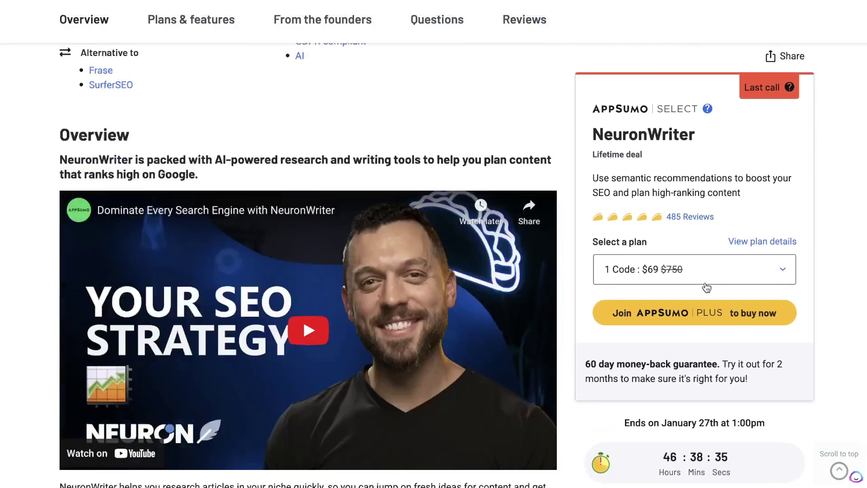
{"action": "scroll", "coordinate": [706, 288], "scroll_direction": "down", "scroll_amount": 15}
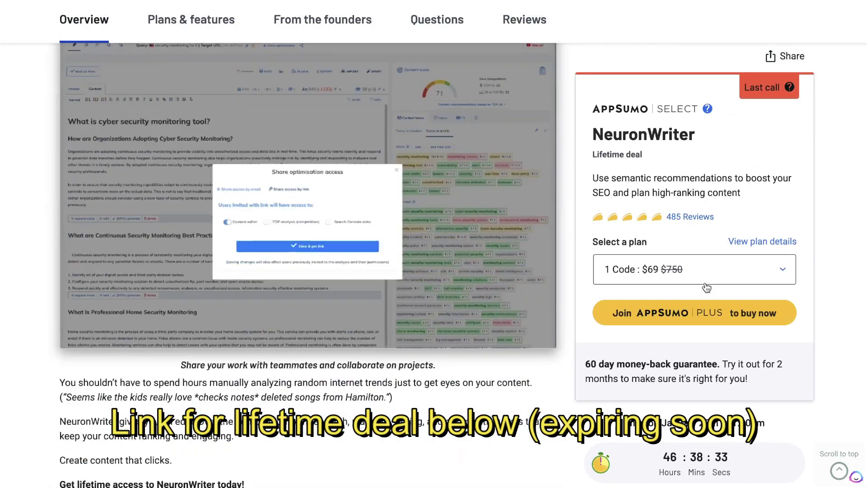
{"action": "scroll", "coordinate": [706, 286], "scroll_direction": "down", "scroll_amount": 5}
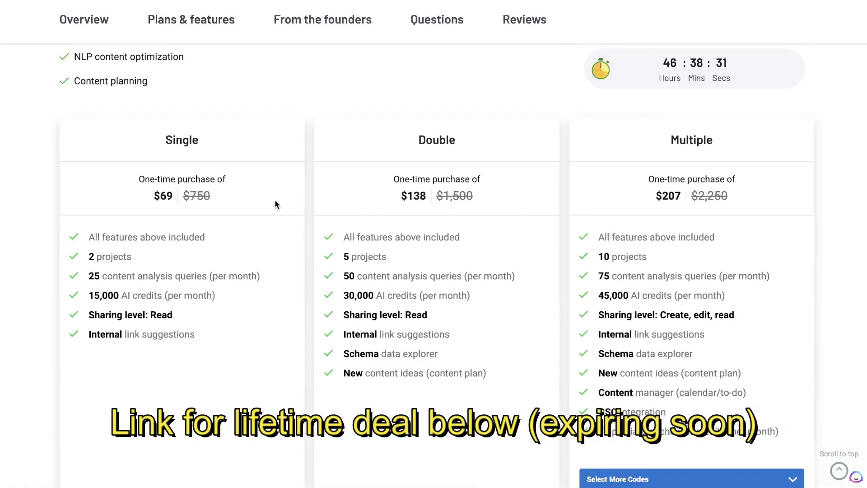
{"action": "left_click_drag", "start_coordinate": [154, 196], "coordinate": [172, 196]}
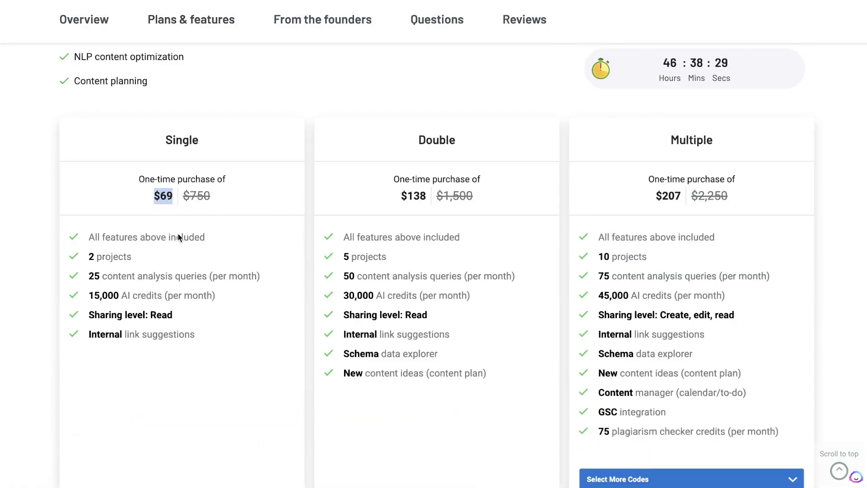
{"action": "scroll", "coordinate": [447, 234], "scroll_direction": "up", "scroll_amount": 15}
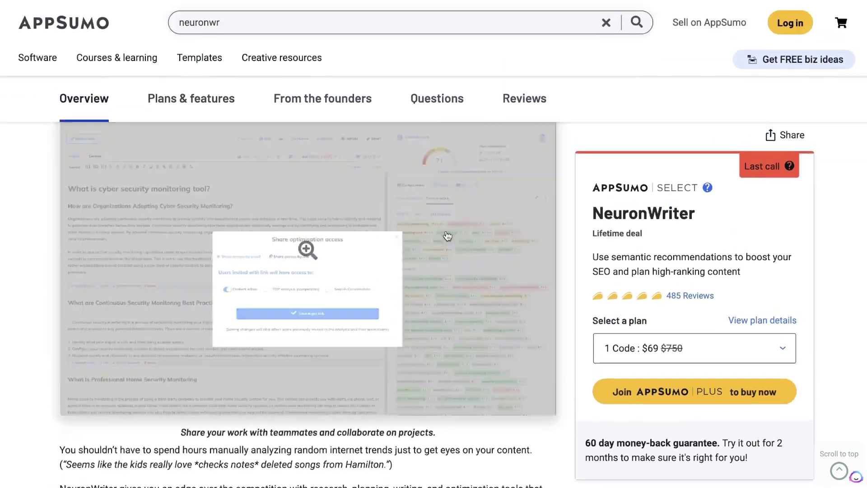
{"action": "scroll", "coordinate": [447, 234], "scroll_direction": "up", "scroll_amount": 7}
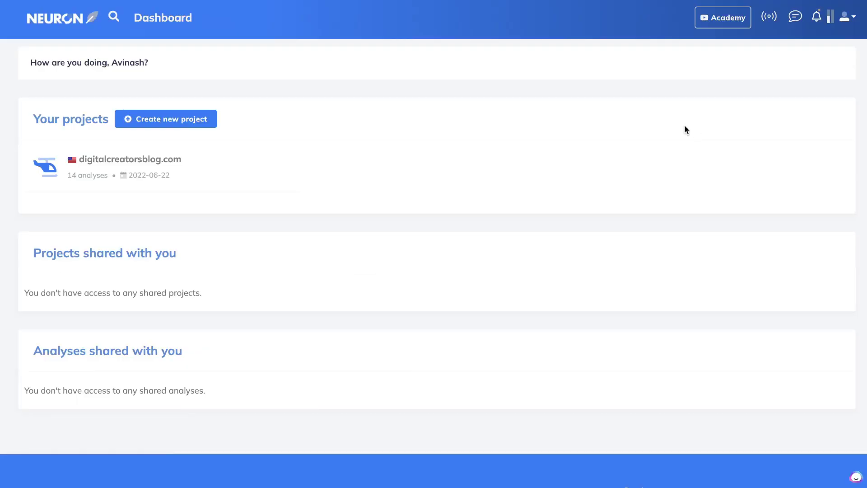
In the digitalcreatorsblog.com project, create a new Content writer query for "make money online as a teenager"
{"action": "left_click", "coordinate": [136, 161]}
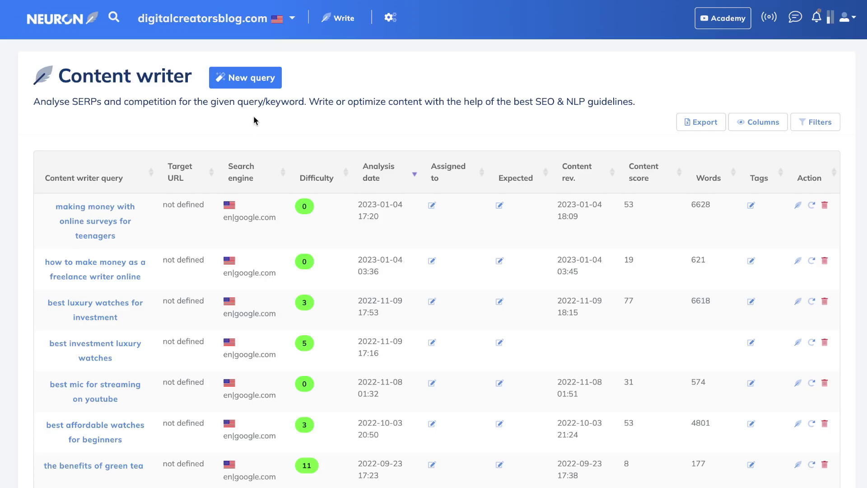
{"action": "left_click", "coordinate": [233, 79]}
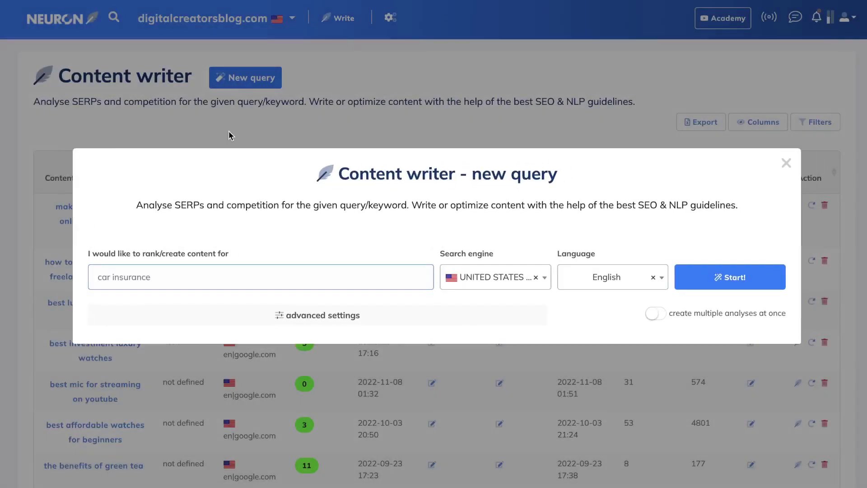
{"action": "left_click", "coordinate": [165, 276]}
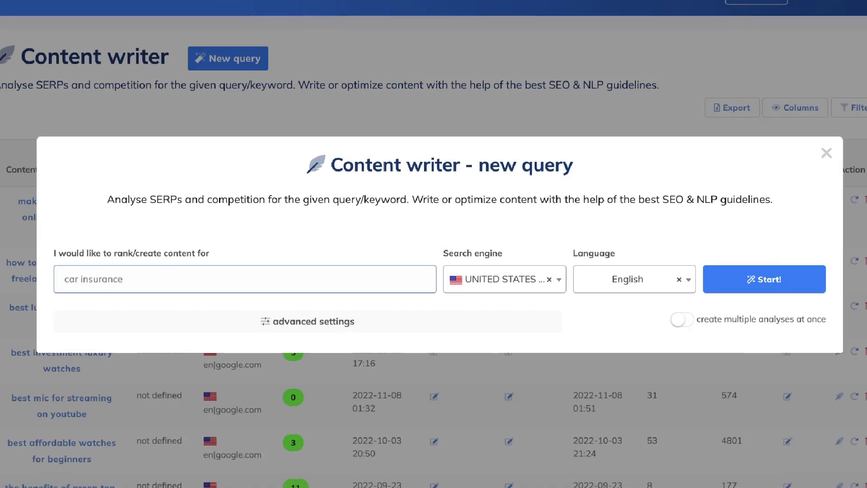
{"action": "type", "text": "how to make money online as a teenage"}
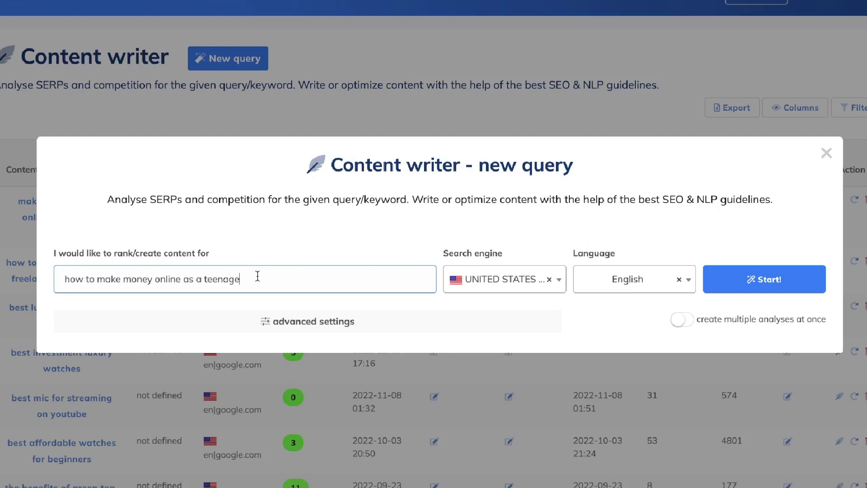
{"action": "type", "text": "r"}
{"action": "left_click_drag", "start_coordinate": [96, 284], "coordinate": [45, 288]}
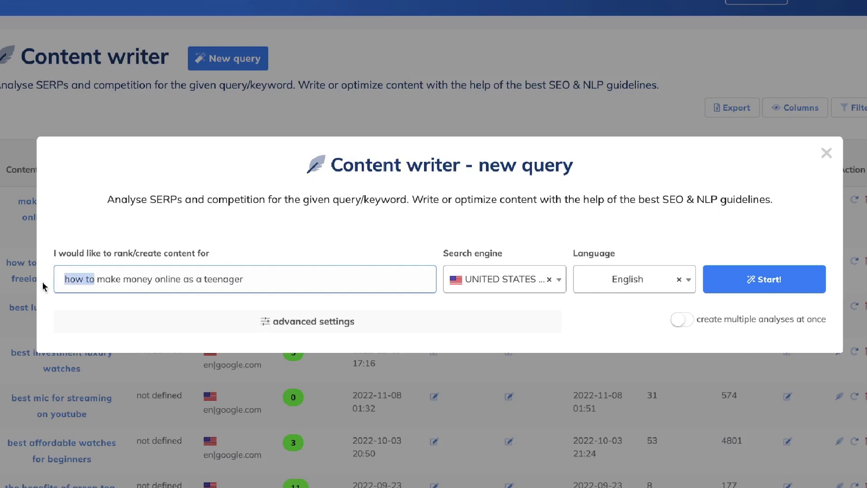
{"action": "key", "text": "BackSpace"}
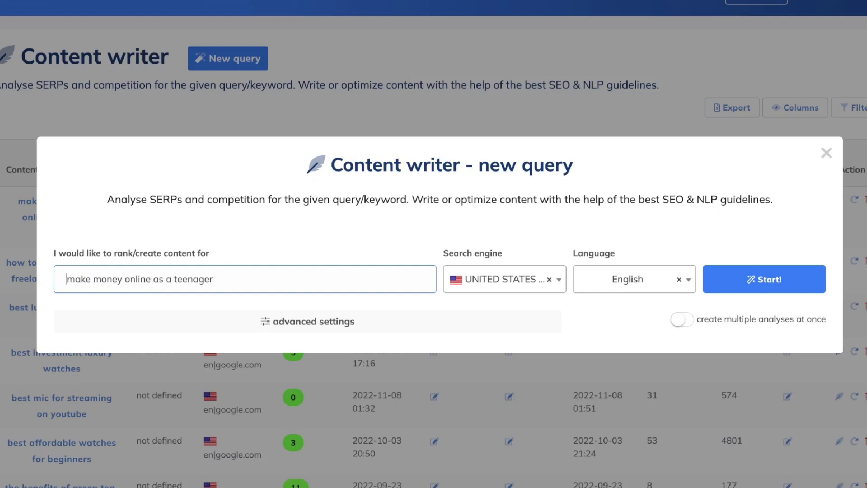
{"action": "key", "text": "Delete"}
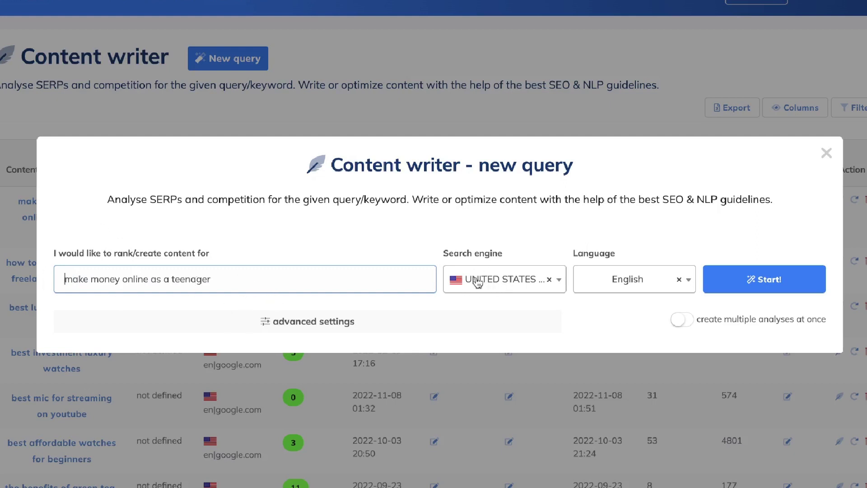
Check the search engine and language options, keep United States and English, and start the query analysis
{"action": "left_click", "coordinate": [507, 281]}
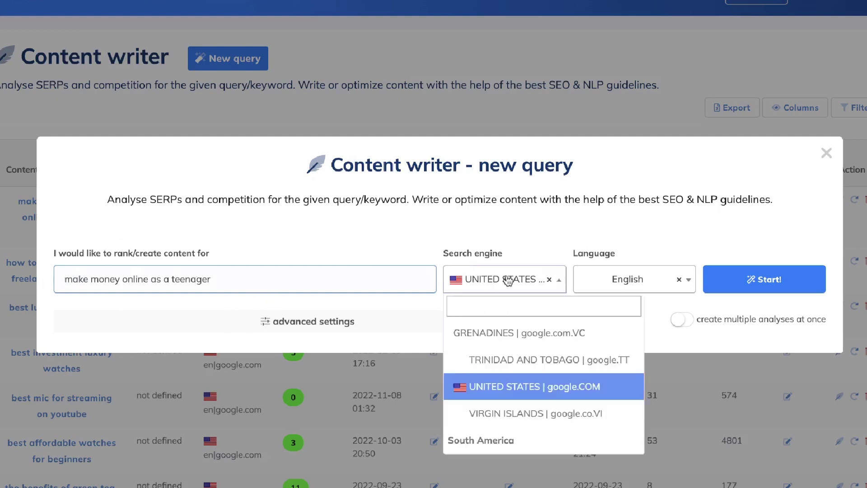
{"action": "left_click", "coordinate": [508, 280]}
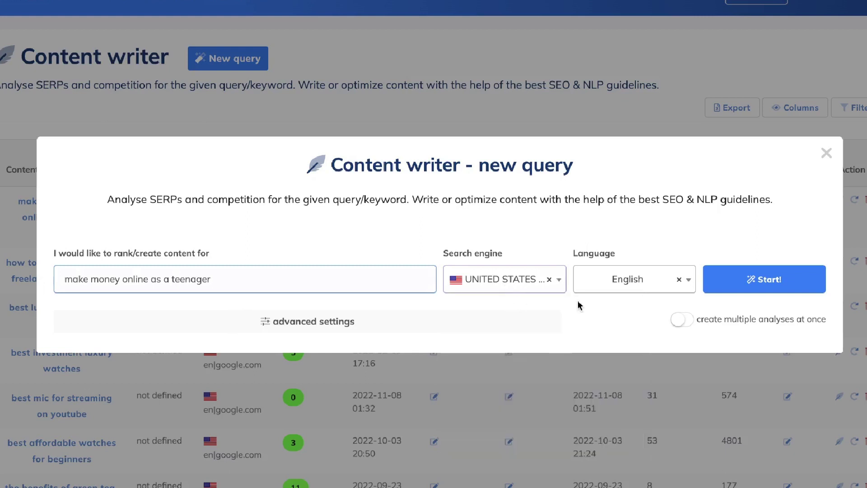
{"action": "left_click", "coordinate": [594, 288]}
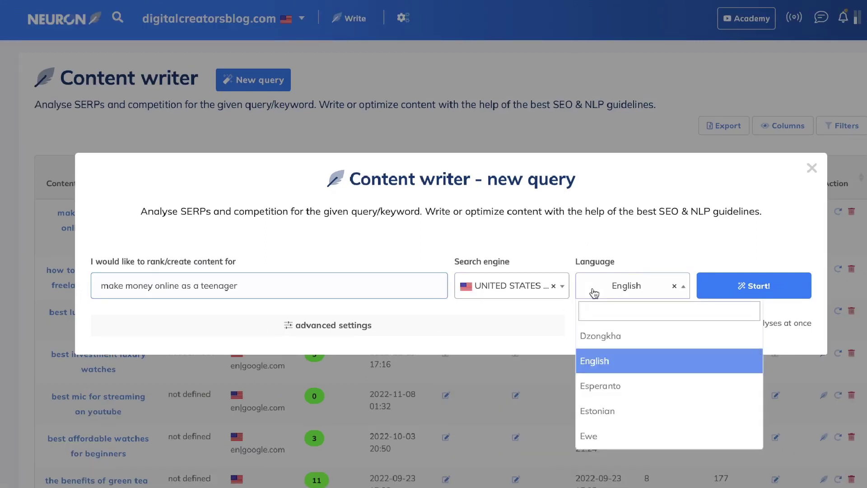
{"action": "left_click", "coordinate": [594, 293]}
{"action": "left_click", "coordinate": [754, 285]}
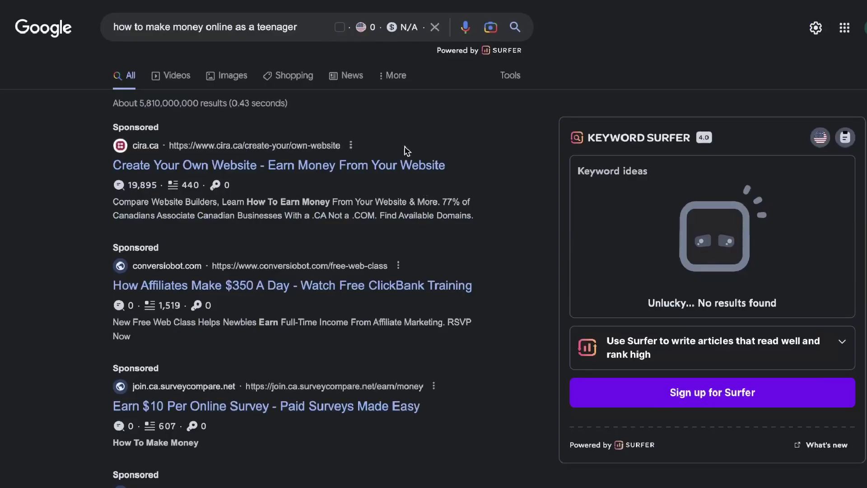
Examine the Google results for "how to make money online as a teenager", including the ranking articles, videos and related searches
{"action": "scroll", "coordinate": [429, 142], "scroll_direction": "down", "scroll_amount": 4}
{"action": "scroll", "coordinate": [426, 139], "scroll_direction": "down", "scroll_amount": 8}
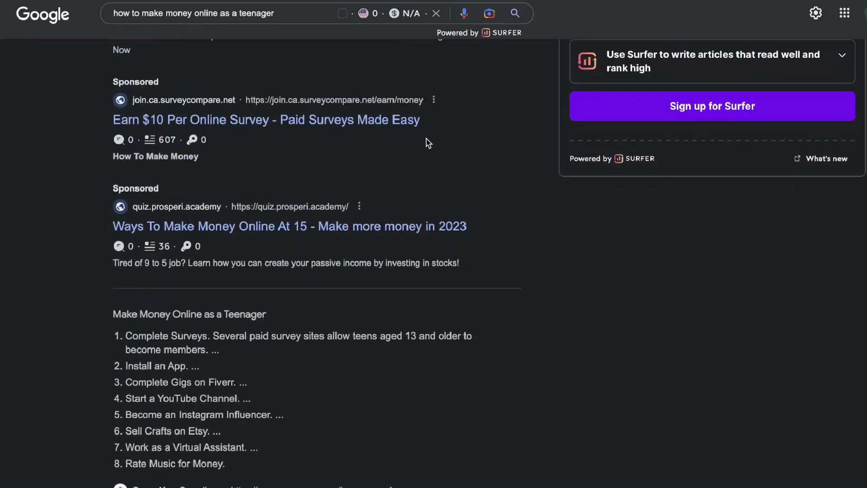
{"action": "scroll", "coordinate": [525, 204], "scroll_direction": "down", "scroll_amount": 4}
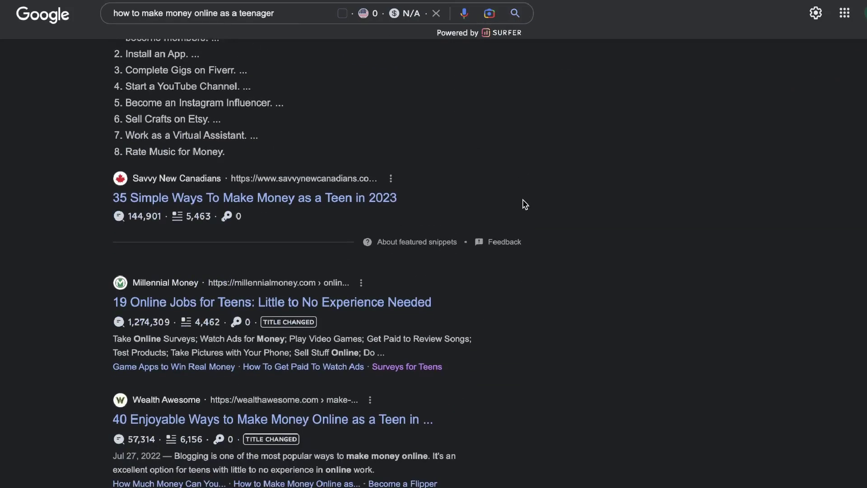
{"action": "scroll", "coordinate": [425, 191], "scroll_direction": "down", "scroll_amount": 8}
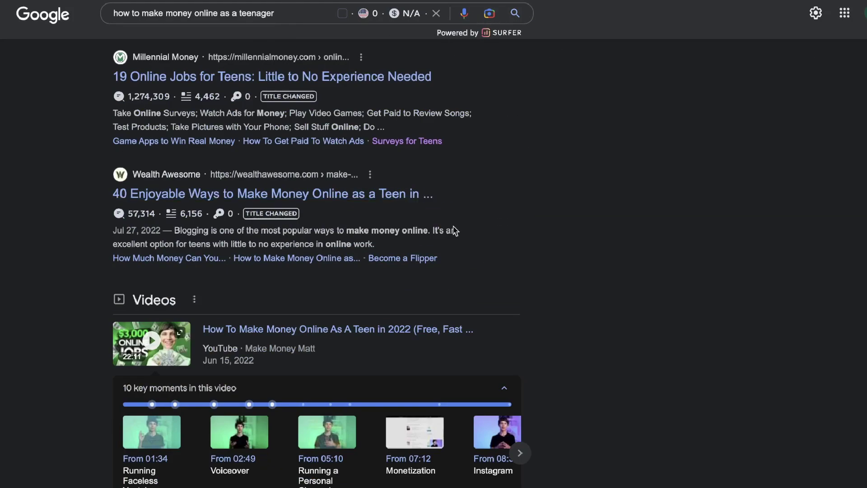
{"action": "scroll", "coordinate": [483, 221], "scroll_direction": "down", "scroll_amount": 7}
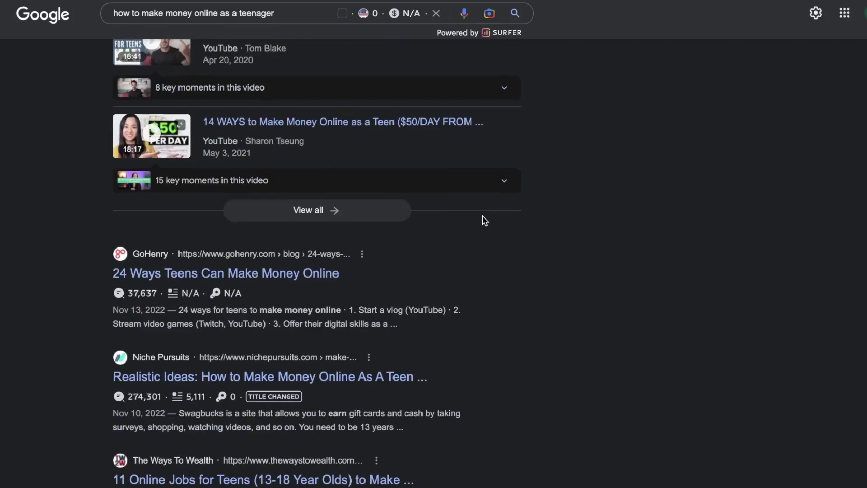
{"action": "scroll", "coordinate": [484, 221], "scroll_direction": "down", "scroll_amount": 5}
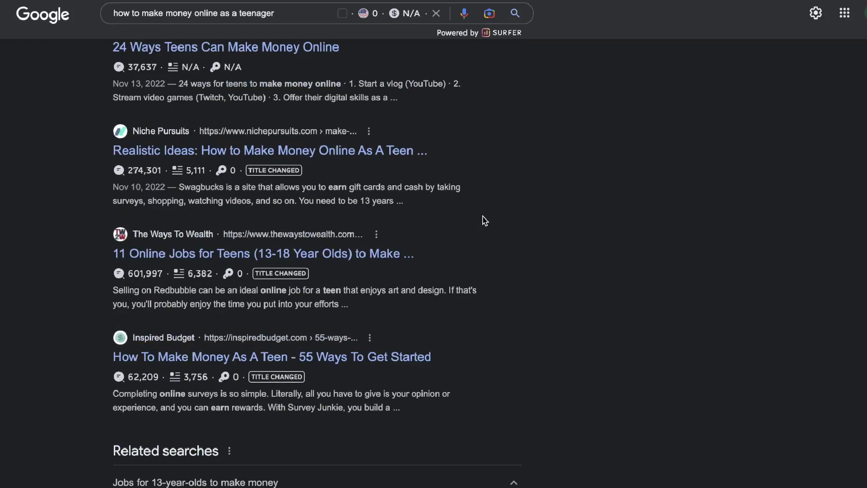
{"action": "scroll", "coordinate": [484, 221], "scroll_direction": "down", "scroll_amount": 1}
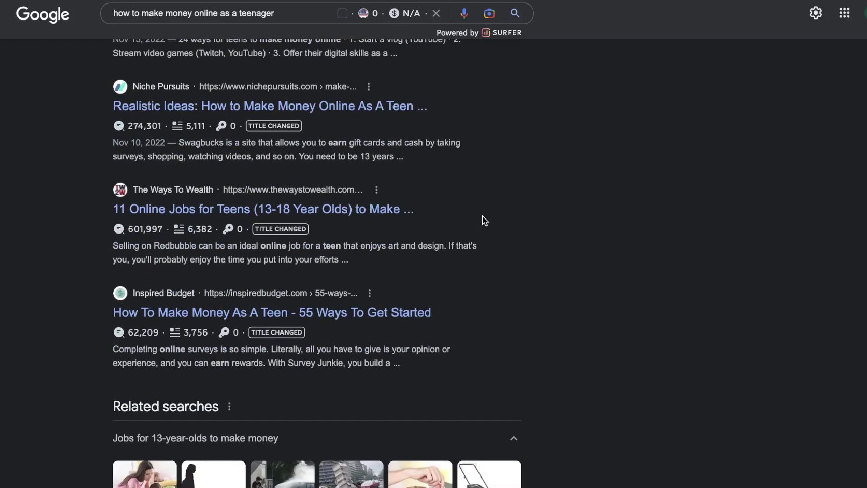
{"action": "scroll", "coordinate": [485, 220], "scroll_direction": "down", "scroll_amount": 6}
{"action": "scroll", "coordinate": [490, 333], "scroll_direction": "up", "scroll_amount": 2}
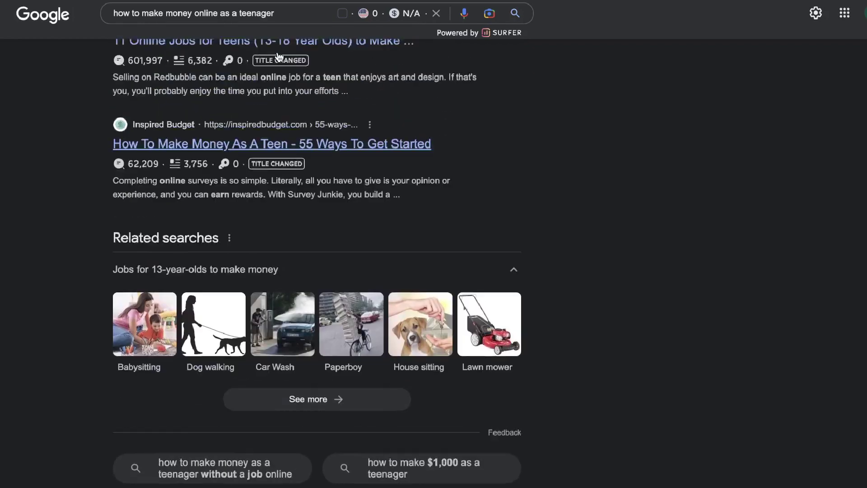
{"action": "scroll", "coordinate": [279, 56], "scroll_direction": "up", "scroll_amount": 20}
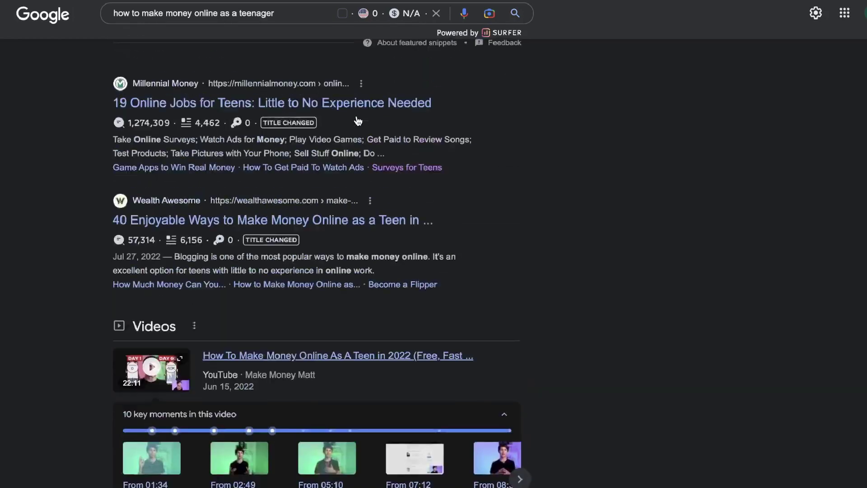
{"action": "scroll", "coordinate": [359, 121], "scroll_direction": "up", "scroll_amount": 19}
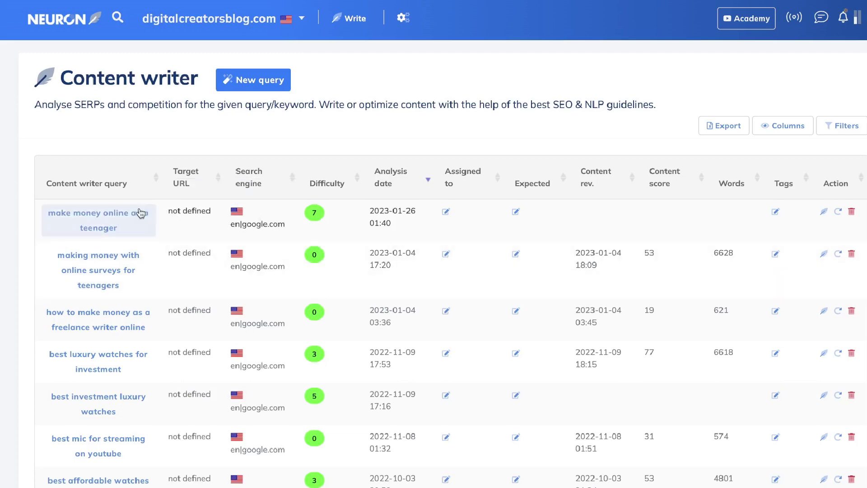
Open the "make money online as a teenager" query and review the list of ranking competitors, their content scores and lengths
{"action": "left_click", "coordinate": [132, 218]}
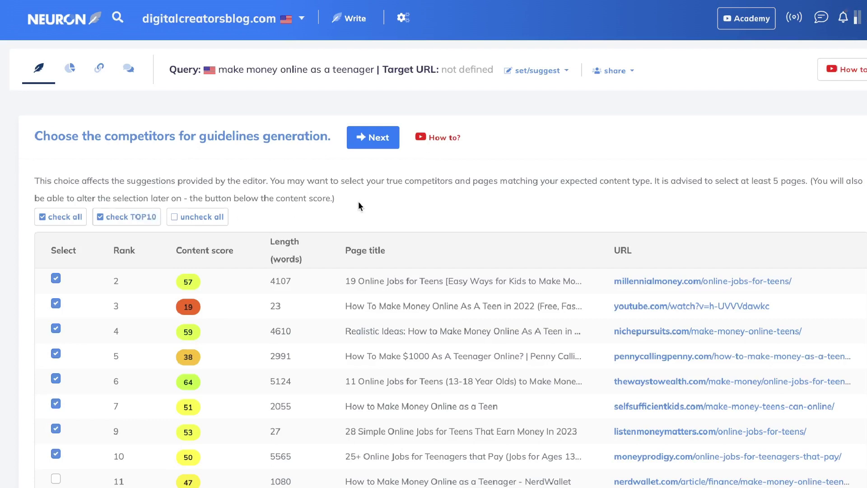
{"action": "scroll", "coordinate": [358, 202], "scroll_direction": "down", "scroll_amount": 2}
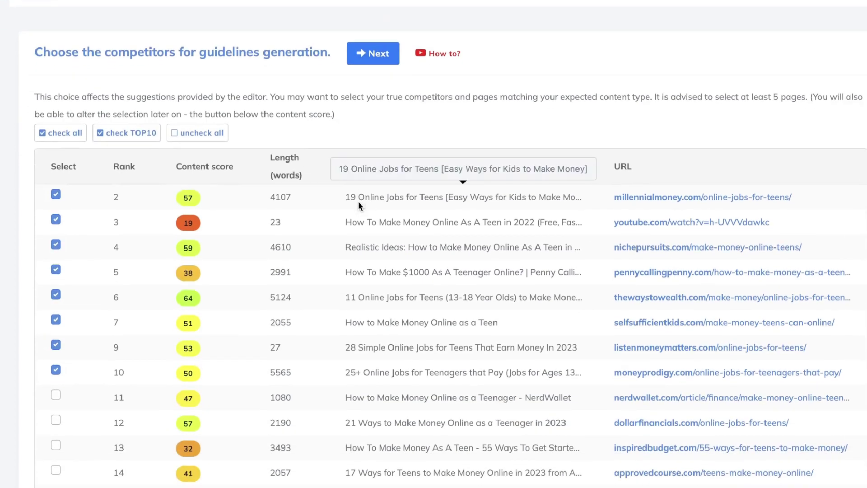
{"action": "scroll", "coordinate": [358, 206], "scroll_direction": "down", "scroll_amount": 1}
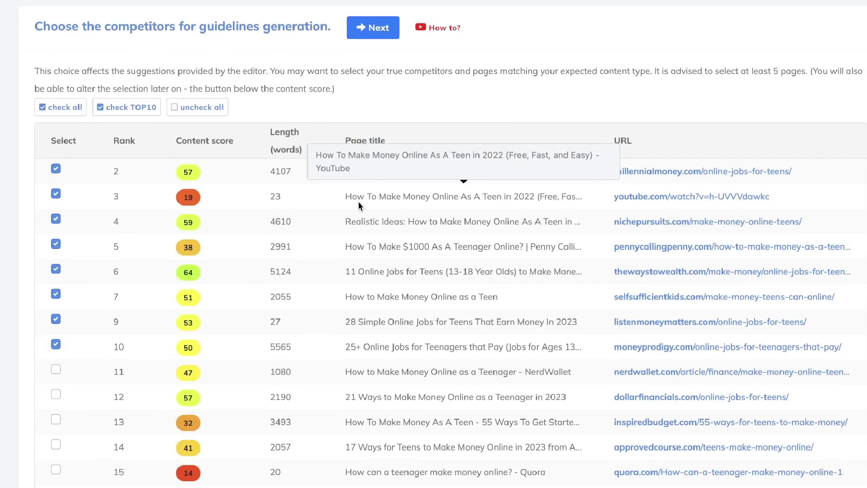
{"action": "scroll", "coordinate": [359, 201], "scroll_direction": "down", "scroll_amount": 1}
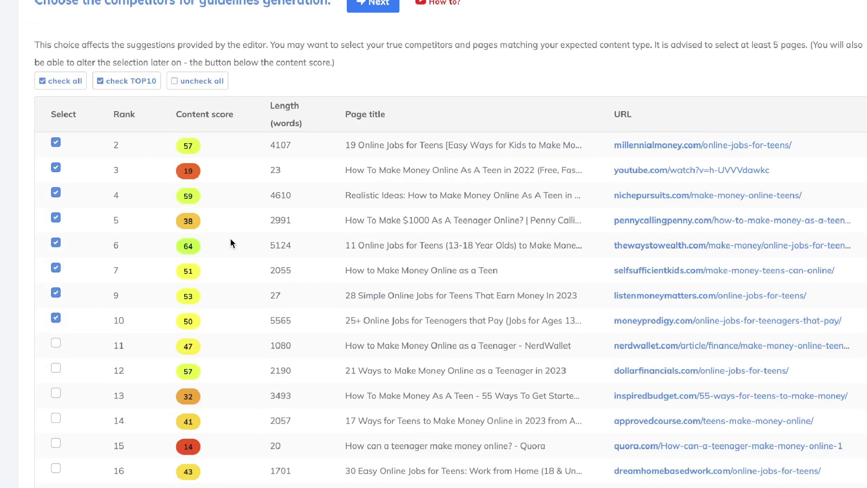
{"action": "scroll", "coordinate": [205, 258], "scroll_direction": "down", "scroll_amount": 1}
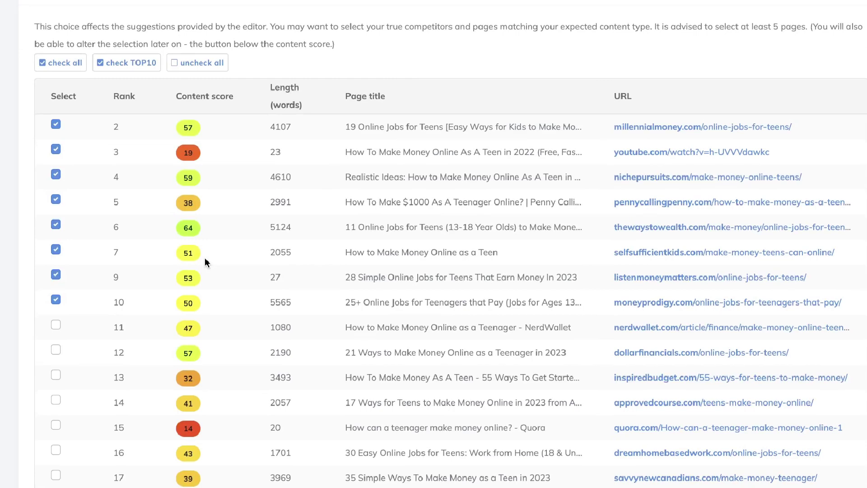
Add the competitors ranked 12, 13, 14 and 15 to the selection for guidelines generation
{"action": "scroll", "coordinate": [56, 282], "scroll_direction": "down", "scroll_amount": 3}
{"action": "left_click", "coordinate": [56, 287]}
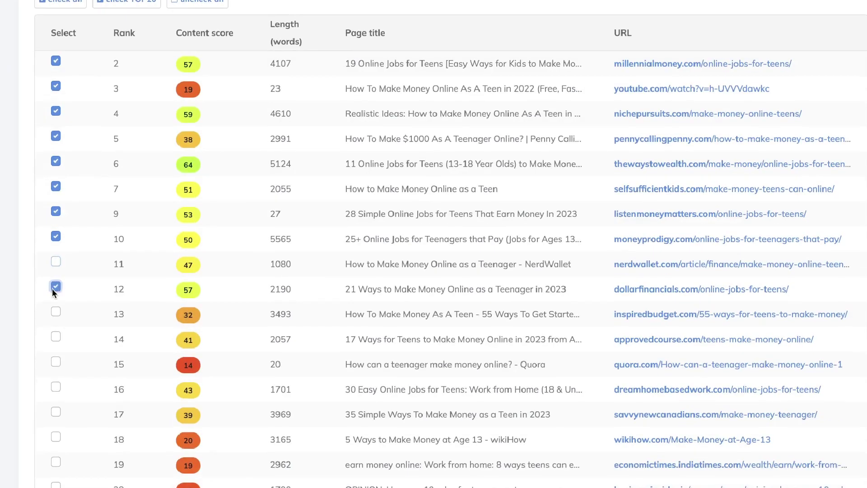
{"action": "left_click", "coordinate": [55, 313]}
{"action": "scroll", "coordinate": [72, 345], "scroll_direction": "down", "scroll_amount": 1}
{"action": "left_click", "coordinate": [59, 342]}
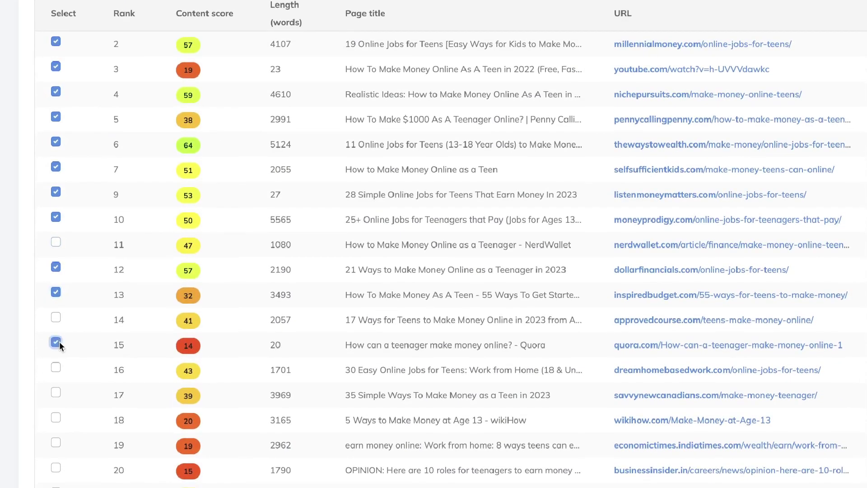
{"action": "left_click", "coordinate": [58, 318]}
Deselect the competitors ranked 2, 3, 4 and 5
{"action": "scroll", "coordinate": [110, 336], "scroll_direction": "up", "scroll_amount": 3}
{"action": "left_click", "coordinate": [55, 108]}
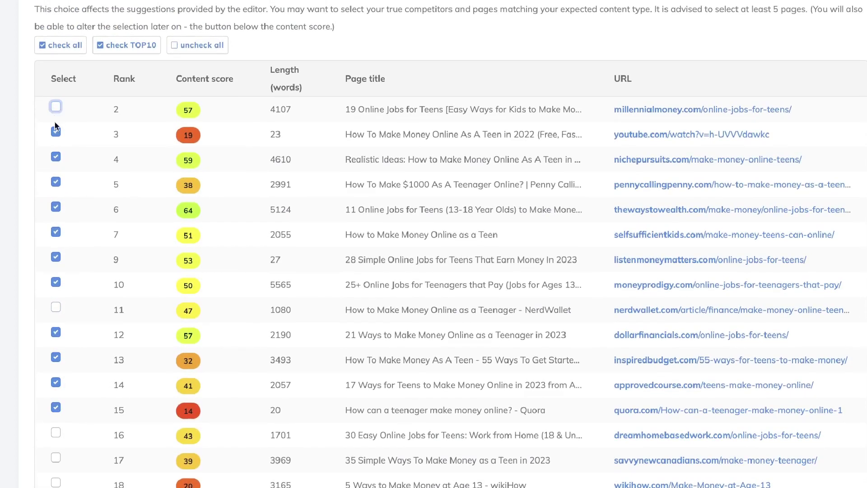
{"action": "left_click", "coordinate": [56, 131]}
{"action": "left_click", "coordinate": [55, 156]}
{"action": "scroll", "coordinate": [137, 256], "scroll_direction": "down", "scroll_amount": 2}
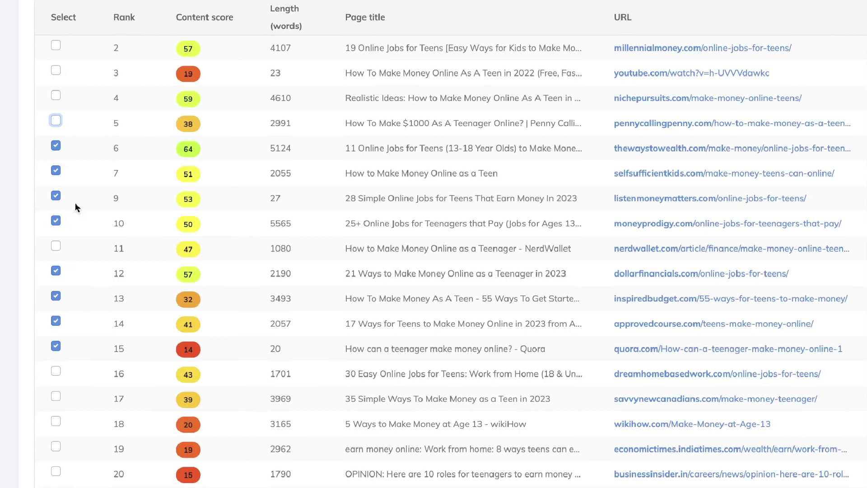
Include the competitors ranked 11 and 16 in the selection
{"action": "scroll", "coordinate": [91, 280], "scroll_direction": "down", "scroll_amount": 1}
{"action": "left_click", "coordinate": [55, 219]}
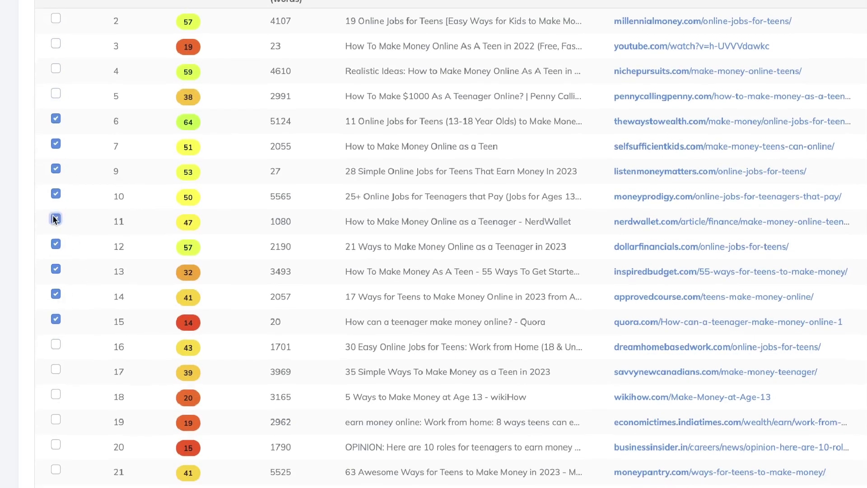
{"action": "left_click", "coordinate": [55, 345]}
Examine the rank, content score and word length columns of the competitor table
{"action": "scroll", "coordinate": [184, 364], "scroll_direction": "up", "scroll_amount": 2}
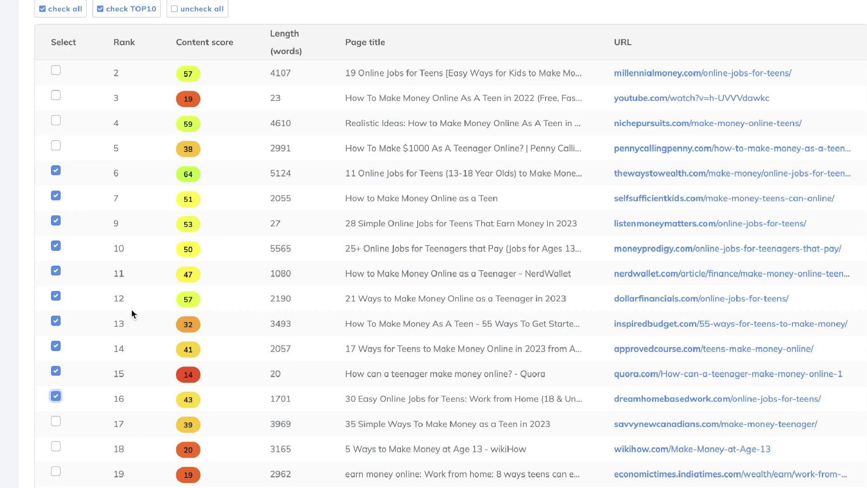
{"action": "scroll", "coordinate": [131, 311], "scroll_direction": "up", "scroll_amount": 3}
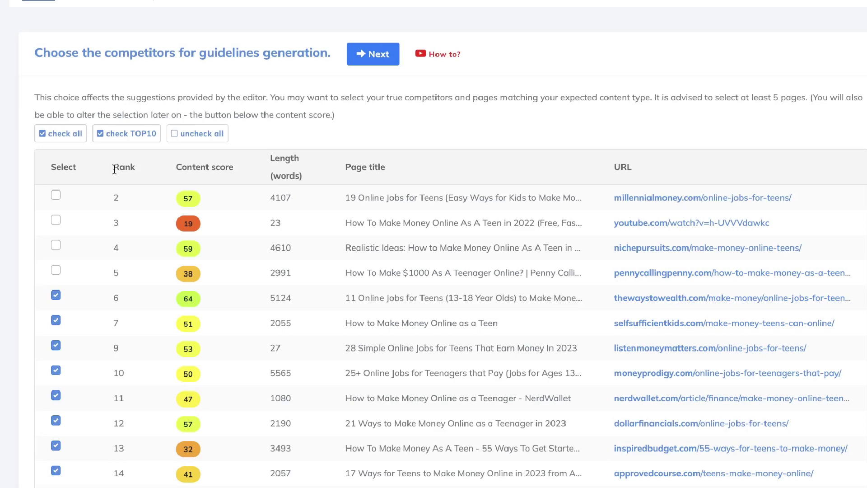
{"action": "left_click_drag", "start_coordinate": [114, 168], "coordinate": [216, 167]}
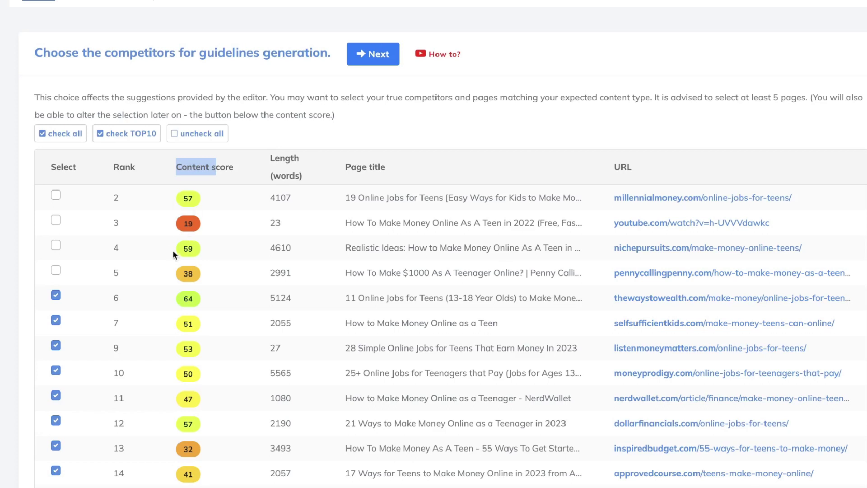
{"action": "left_click_drag", "start_coordinate": [271, 168], "coordinate": [335, 185]}
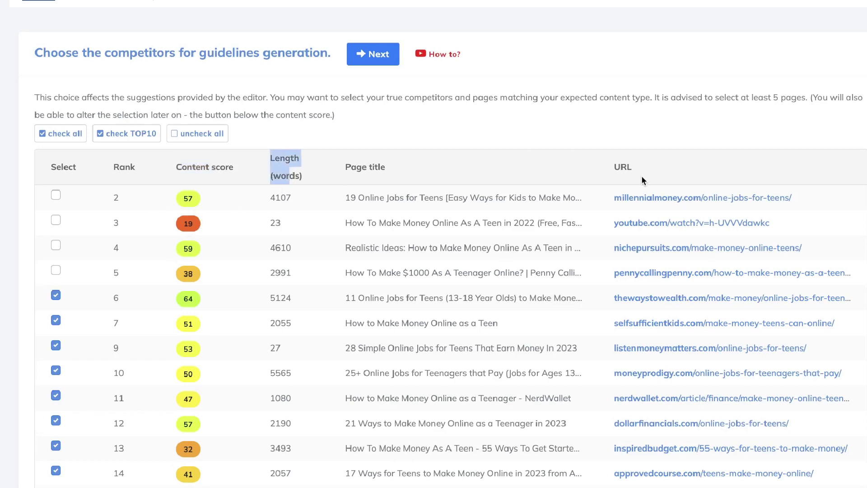
Also select the competitor ranked 17 and proceed to the content editor with the chosen competitors
{"action": "scroll", "coordinate": [210, 206], "scroll_direction": "down", "scroll_amount": 1}
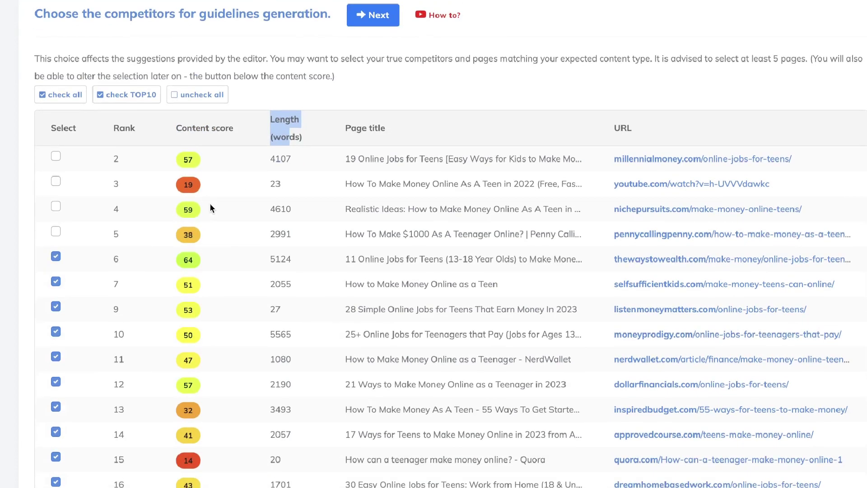
{"action": "scroll", "coordinate": [164, 199], "scroll_direction": "down", "scroll_amount": 3}
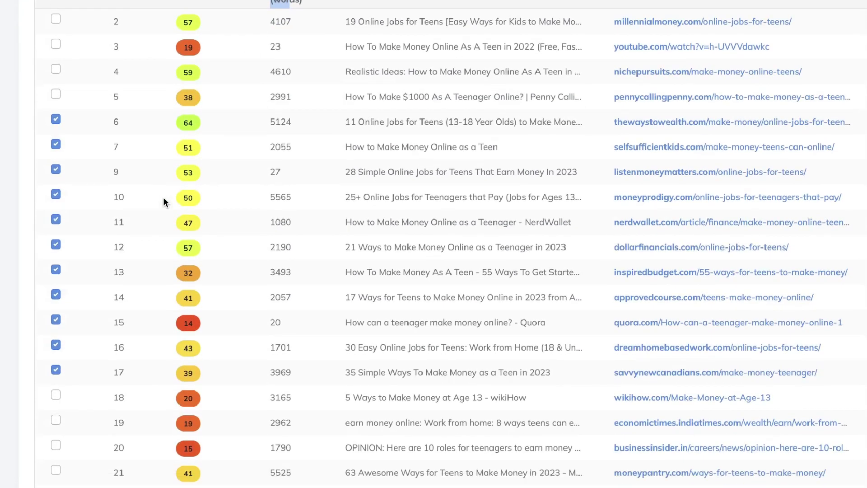
{"action": "scroll", "coordinate": [163, 197], "scroll_direction": "up", "scroll_amount": 6}
{"action": "left_click", "coordinate": [385, 140]}
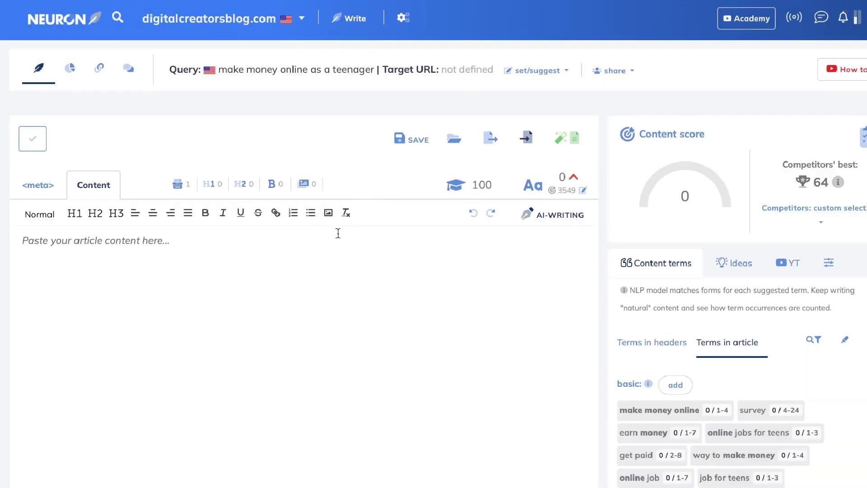
Review the empty content editor, the content score and the suggested basic terms to use in the article
{"action": "scroll", "coordinate": [337, 233], "scroll_direction": "down", "scroll_amount": 1}
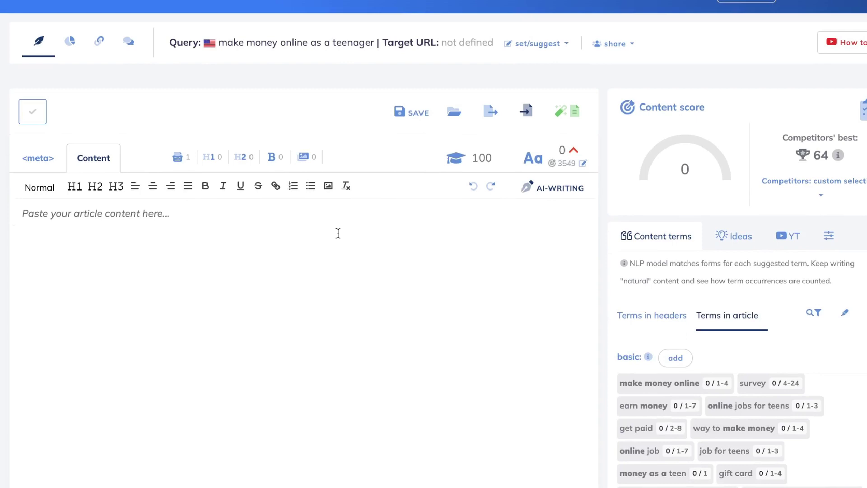
{"action": "scroll", "coordinate": [157, 245], "scroll_direction": "down", "scroll_amount": 1}
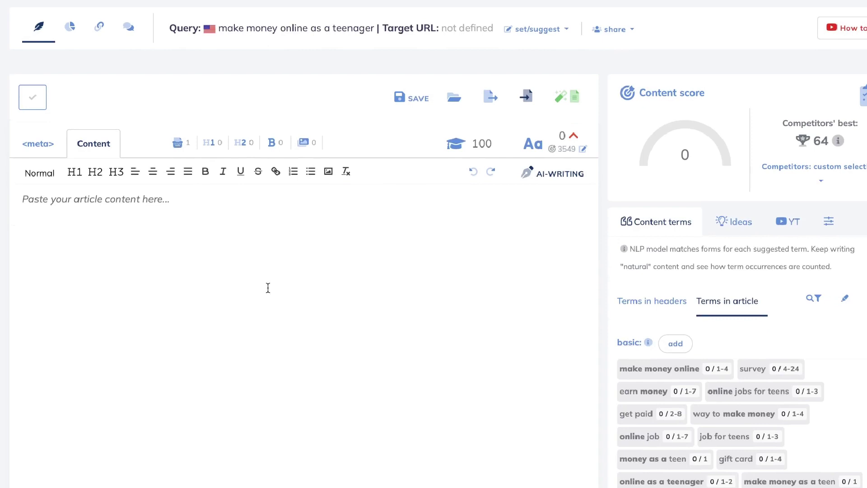
{"action": "scroll", "coordinate": [527, 253], "scroll_direction": "down", "scroll_amount": 3}
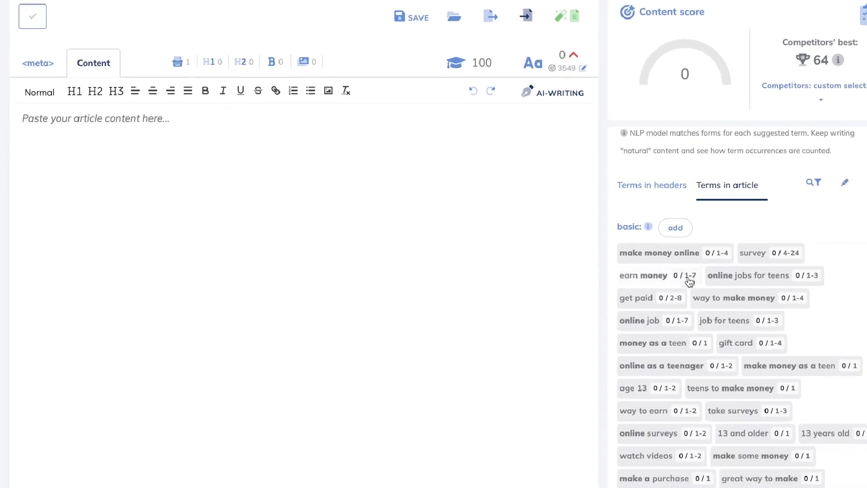
{"action": "scroll", "coordinate": [700, 285], "scroll_direction": "down", "scroll_amount": 1}
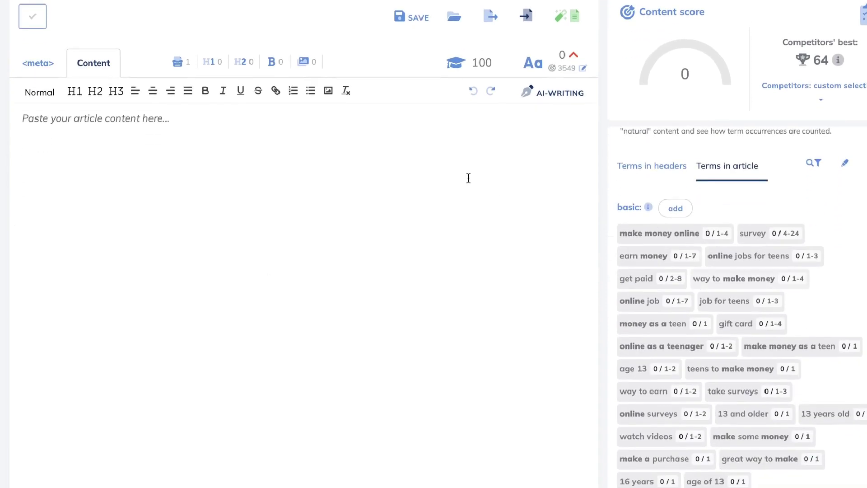
{"action": "scroll", "coordinate": [467, 179], "scroll_direction": "up", "scroll_amount": 4}
{"action": "scroll", "coordinate": [691, 364], "scroll_direction": "down", "scroll_amount": 3}
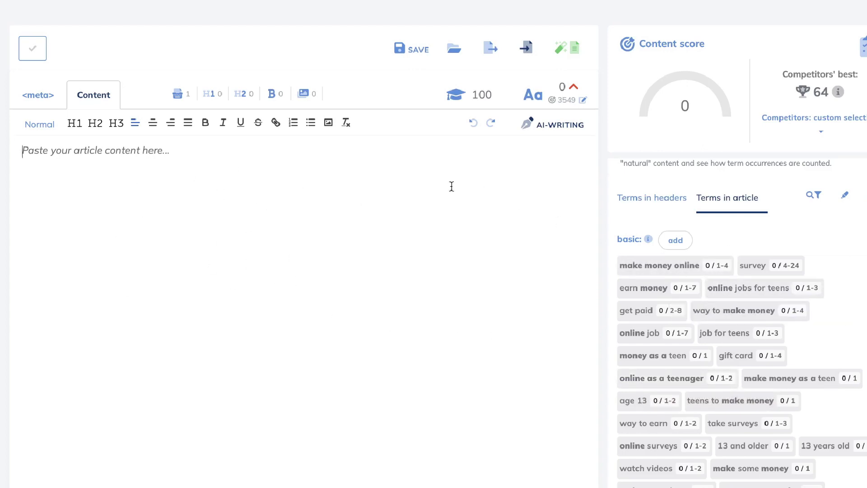
{"action": "scroll", "coordinate": [447, 174], "scroll_direction": "up", "scroll_amount": 1}
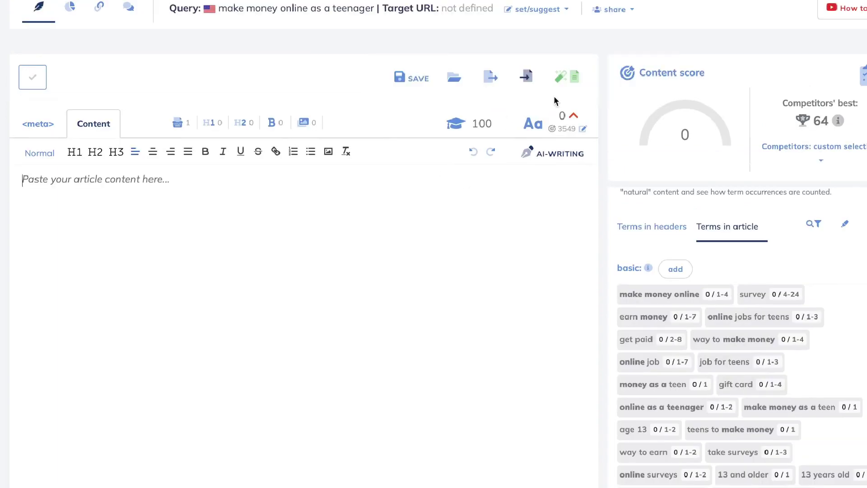
Open the content draft builder and look through the H2 header ideas taken from competitors
{"action": "left_click", "coordinate": [573, 77]}
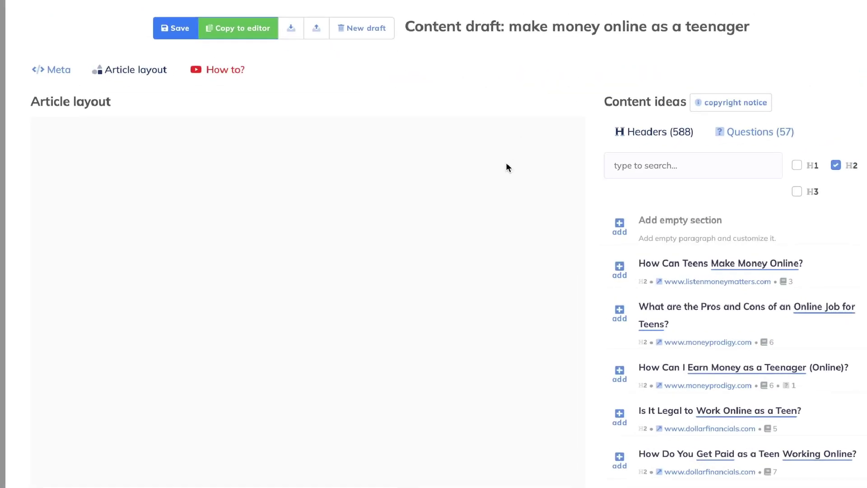
{"action": "scroll", "coordinate": [403, 192], "scroll_direction": "down", "scroll_amount": 1}
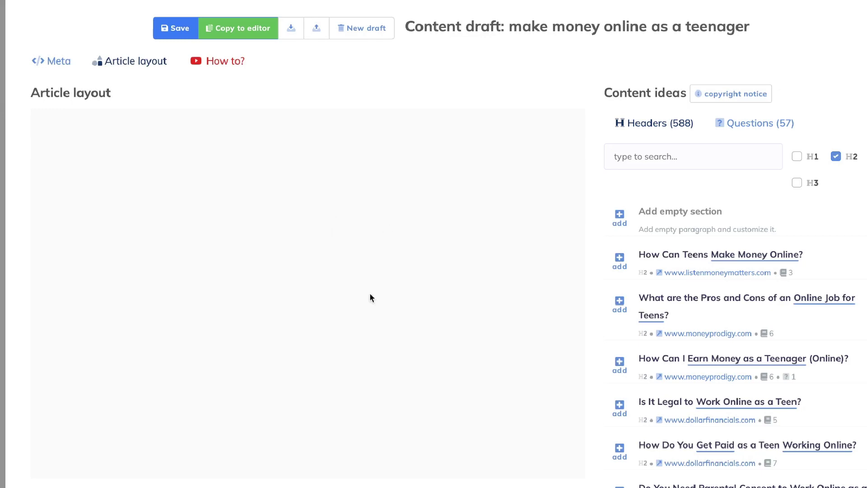
{"action": "scroll", "coordinate": [611, 209], "scroll_direction": "down", "scroll_amount": 1}
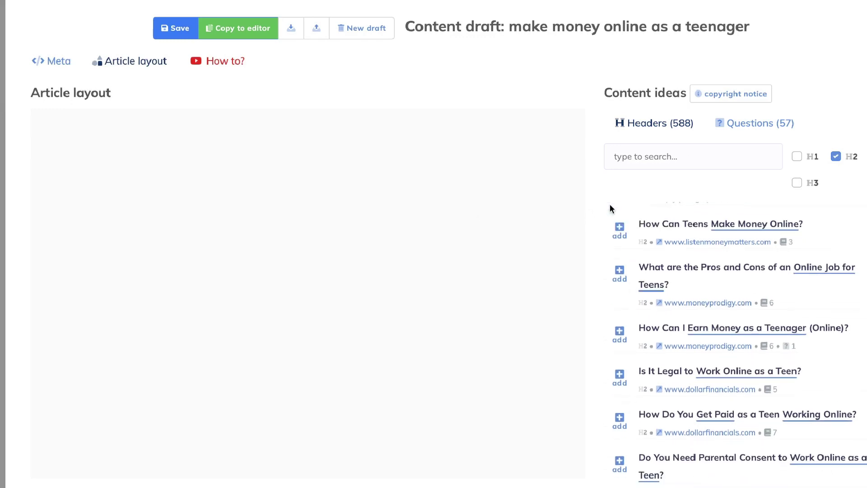
{"action": "scroll", "coordinate": [582, 181], "scroll_direction": "up", "scroll_amount": 1}
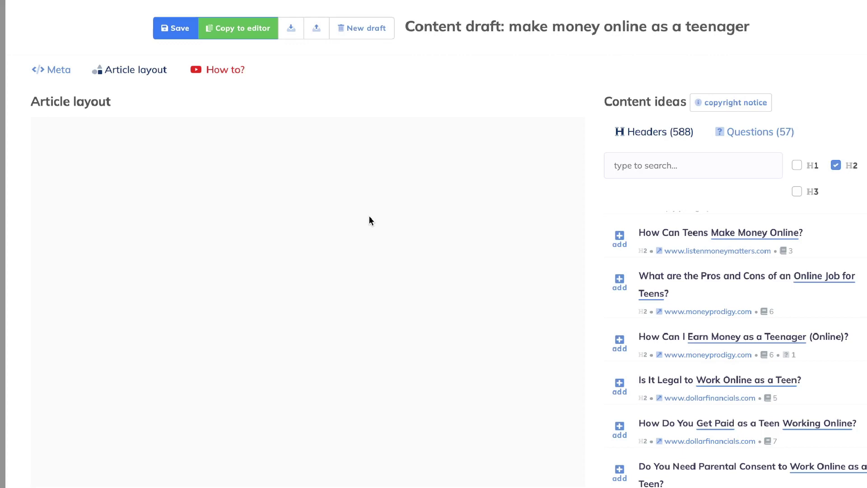
{"action": "scroll", "coordinate": [618, 158], "scroll_direction": "down", "scroll_amount": 1}
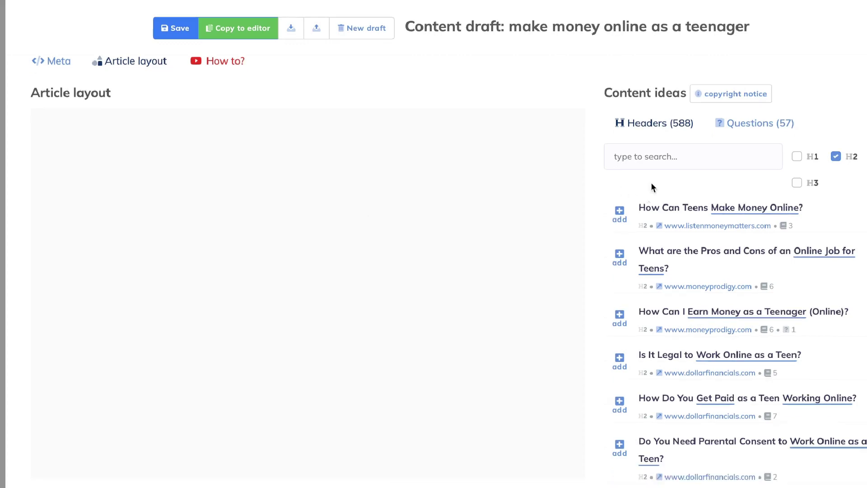
{"action": "scroll", "coordinate": [645, 199], "scroll_direction": "down", "scroll_amount": 1}
{"action": "scroll", "coordinate": [646, 199], "scroll_direction": "down", "scroll_amount": 1}
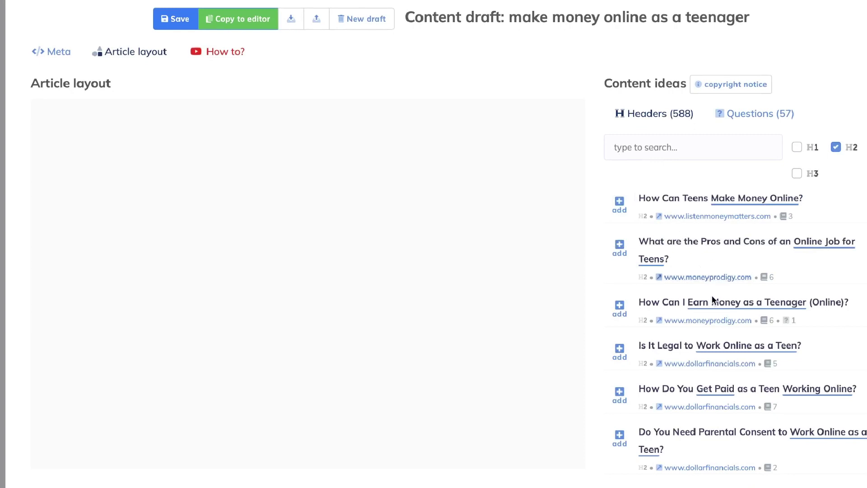
Filter the header ideas to show only H1 headers
{"action": "left_click", "coordinate": [836, 147]}
{"action": "left_click", "coordinate": [798, 147]}
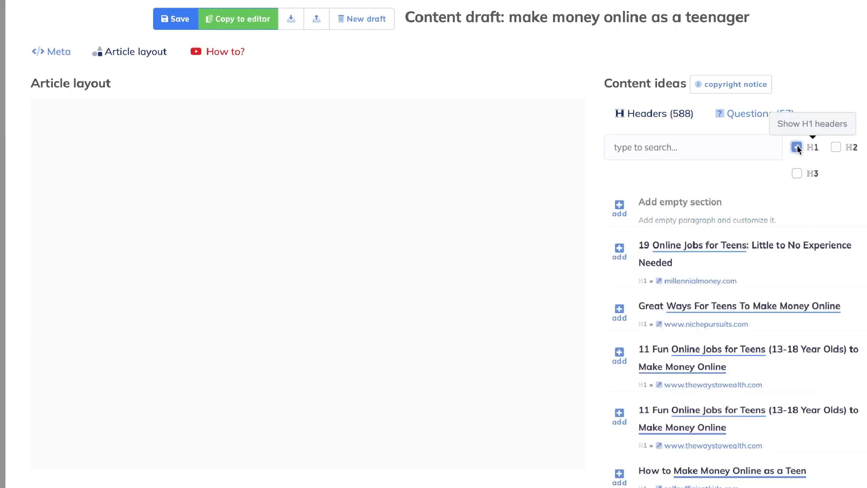
{"action": "left_click", "coordinate": [835, 146]}
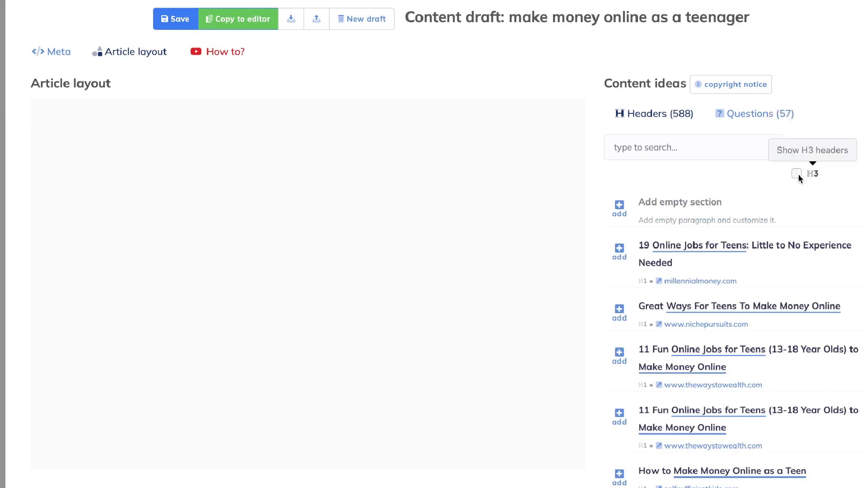
{"action": "left_click", "coordinate": [836, 147]}
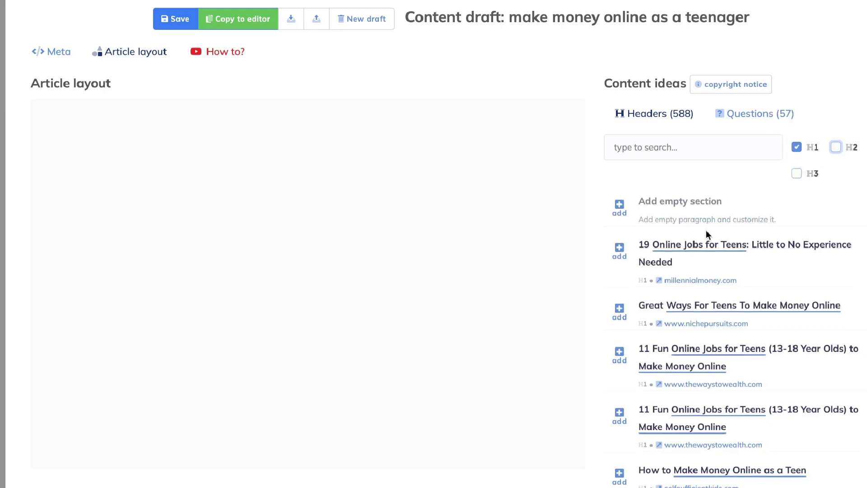
Add the H1 header "19 Online Jobs for Teens: Little to No Experience Needed" to the article layout
{"action": "scroll", "coordinate": [705, 229], "scroll_direction": "down", "scroll_amount": 1}
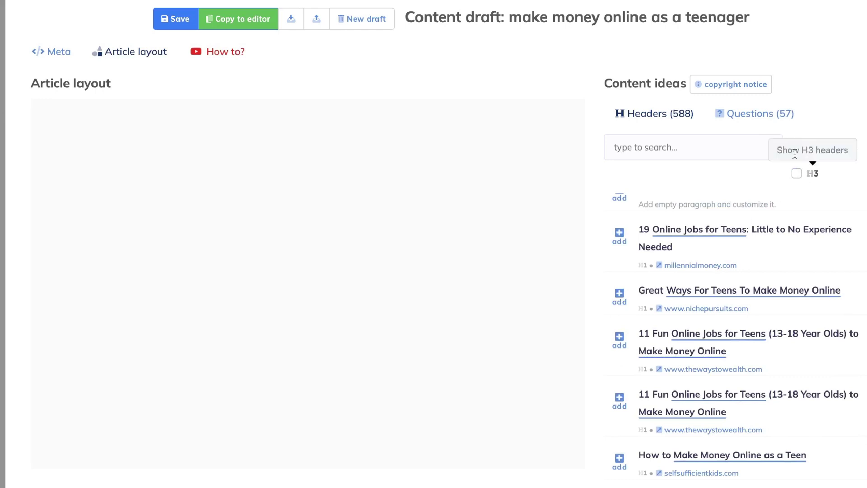
{"action": "scroll", "coordinate": [632, 241], "scroll_direction": "up", "scroll_amount": 1}
{"action": "scroll", "coordinate": [638, 244], "scroll_direction": "down", "scroll_amount": 1}
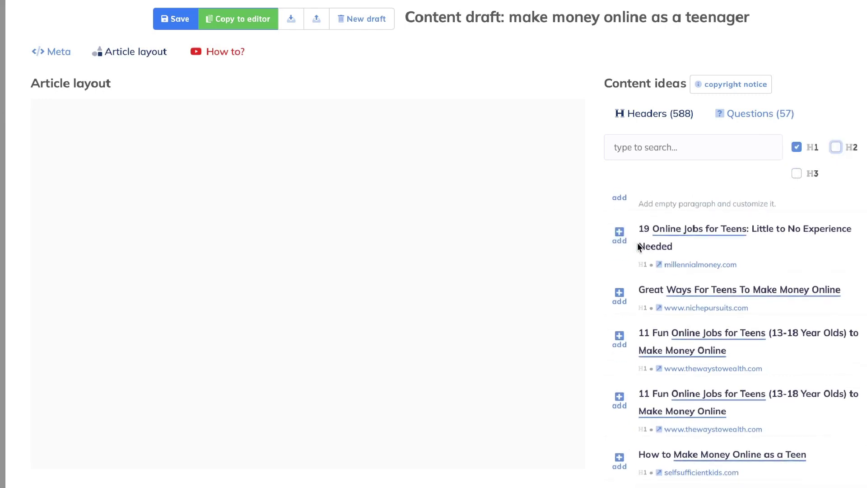
{"action": "left_click", "coordinate": [619, 232]}
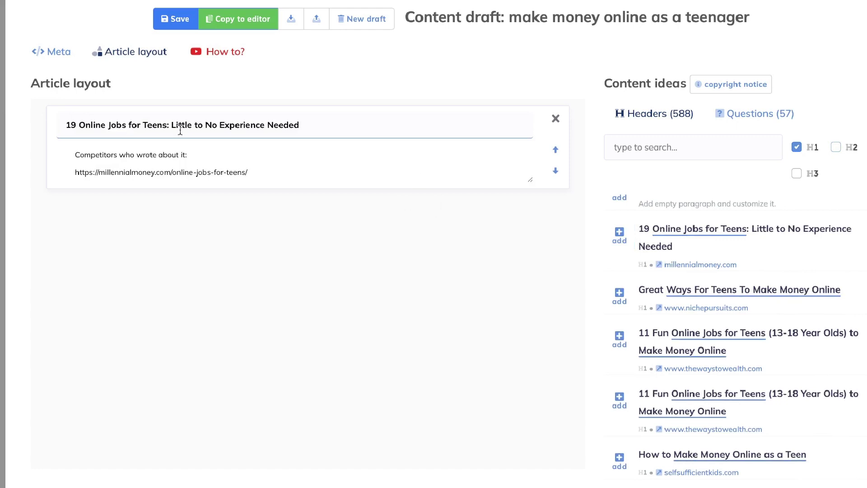
Filter the header ideas to show only H2 headers and add "How Can Teens Make Money Online?" to the article layout
{"action": "left_click_drag", "start_coordinate": [264, 169], "coordinate": [69, 176]}
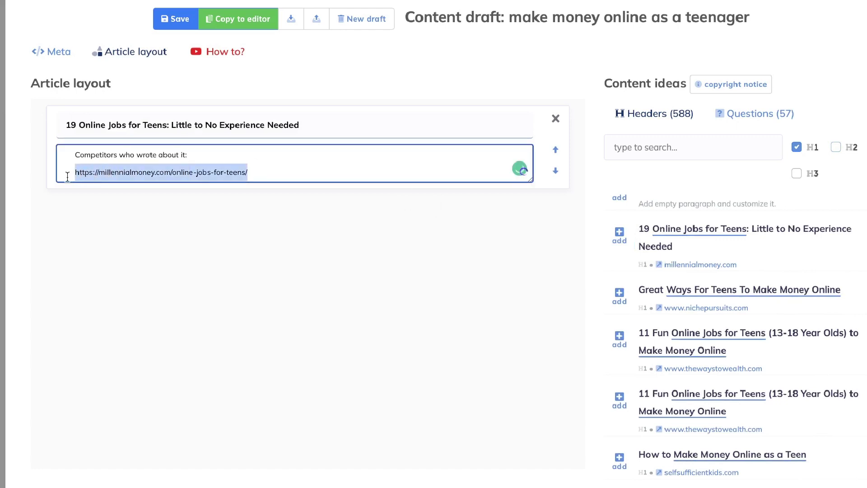
{"action": "left_click", "coordinate": [796, 146]}
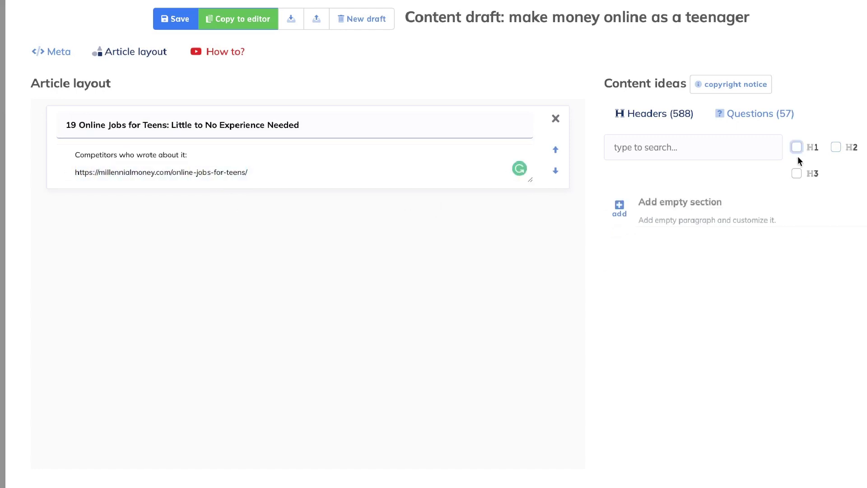
{"action": "left_click", "coordinate": [835, 147]}
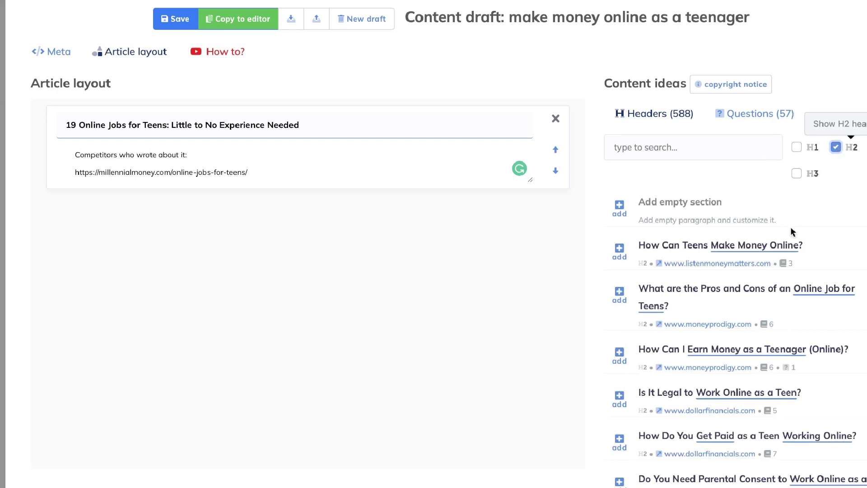
{"action": "scroll", "coordinate": [790, 228], "scroll_direction": "down", "scroll_amount": 1}
{"action": "left_click_drag", "start_coordinate": [674, 229], "coordinate": [712, 180]}
{"action": "left_click", "coordinate": [619, 234]}
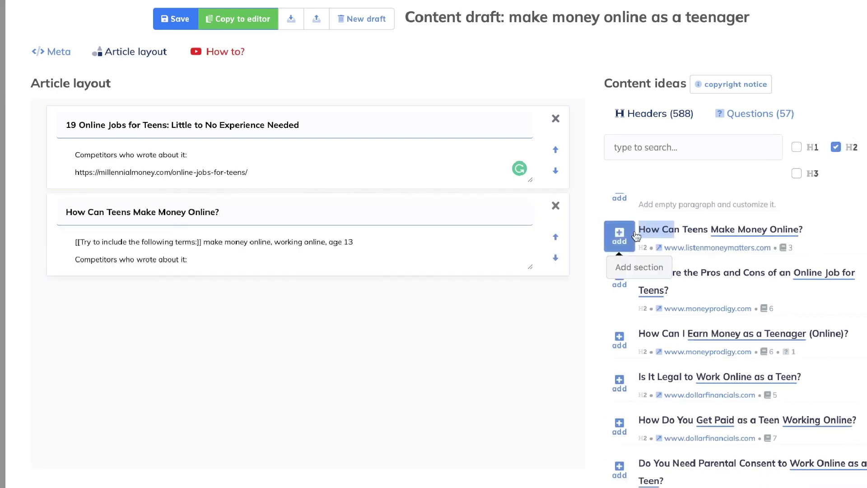
Add the H2 headers "What are the Pros and Cons of an Online Job for Teens?" and "How Can I Earn Money as a Teenager (Online)?"
{"action": "scroll", "coordinate": [655, 247], "scroll_direction": "down", "scroll_amount": 2}
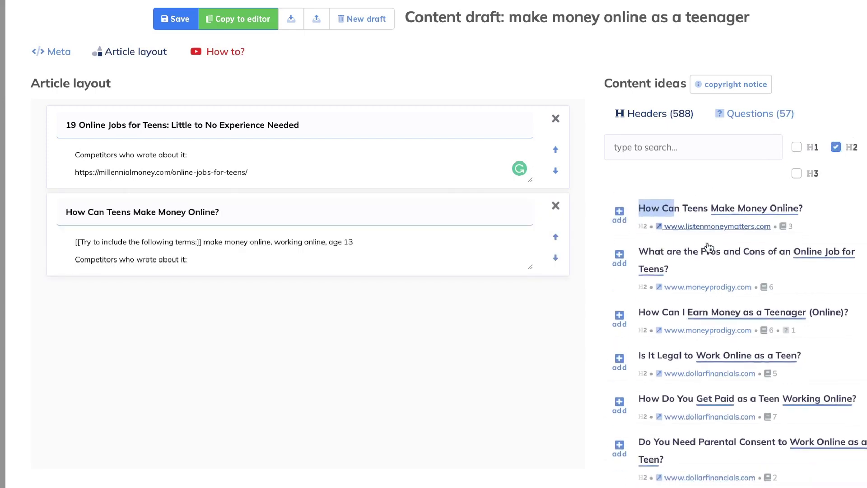
{"action": "left_click", "coordinate": [626, 245]}
{"action": "left_click", "coordinate": [619, 305]}
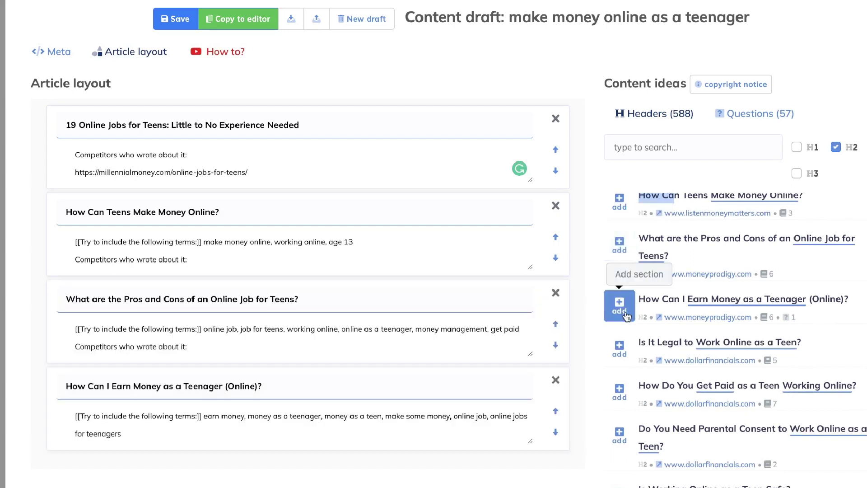
Add the dollarfinancials.com H2 headers about legality, how teens get paid and parental consent for online work to the layout
{"action": "scroll", "coordinate": [621, 309], "scroll_direction": "down", "scroll_amount": 2}
{"action": "left_click", "coordinate": [620, 308]}
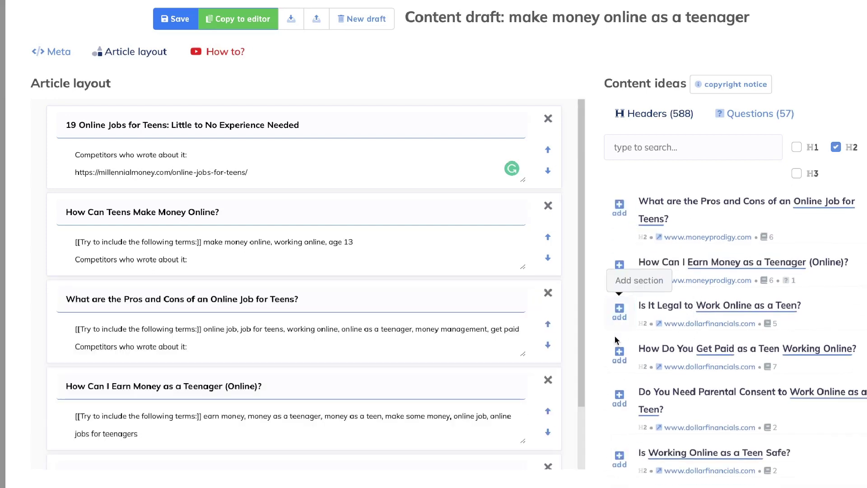
{"action": "left_click", "coordinate": [619, 353]}
{"action": "scroll", "coordinate": [620, 355], "scroll_direction": "down", "scroll_amount": 2}
{"action": "left_click", "coordinate": [620, 364]}
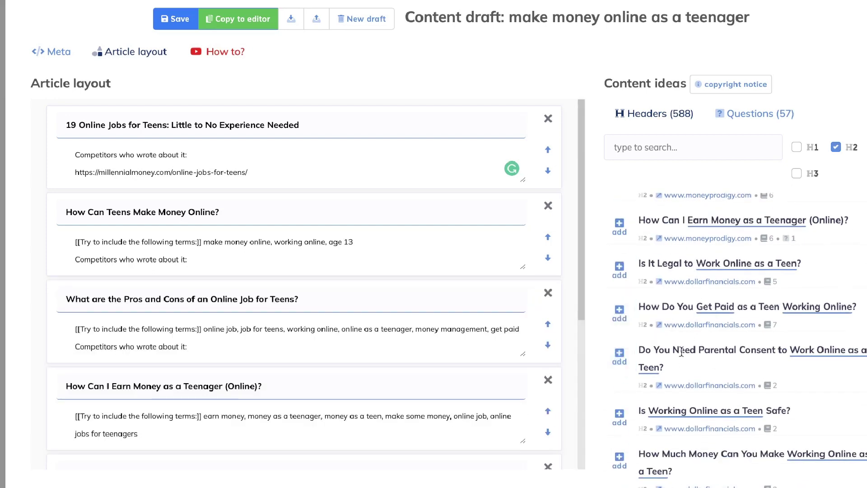
Add the H2 headers "Is Working Online as a Teen Safe?" and "How Much Money Can You Make Working Online as a Teen?"
{"action": "scroll", "coordinate": [766, 361], "scroll_direction": "down", "scroll_amount": 3}
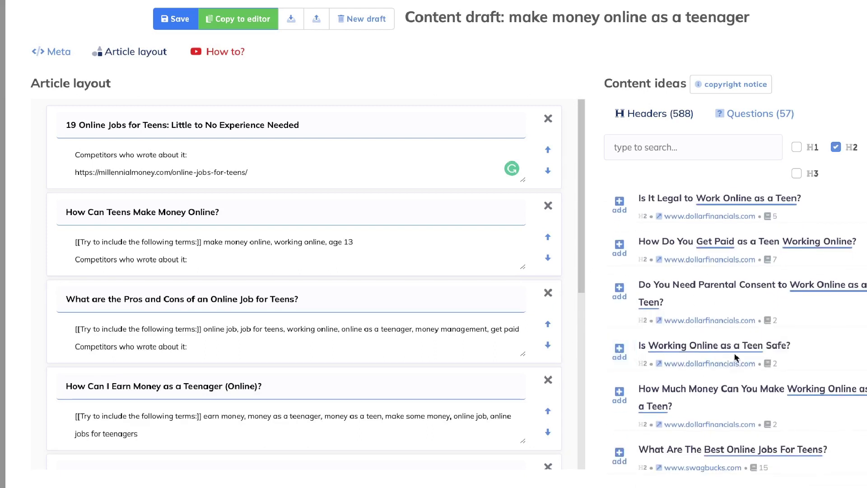
{"action": "scroll", "coordinate": [740, 359], "scroll_direction": "down", "scroll_amount": 2}
{"action": "left_click", "coordinate": [619, 359]}
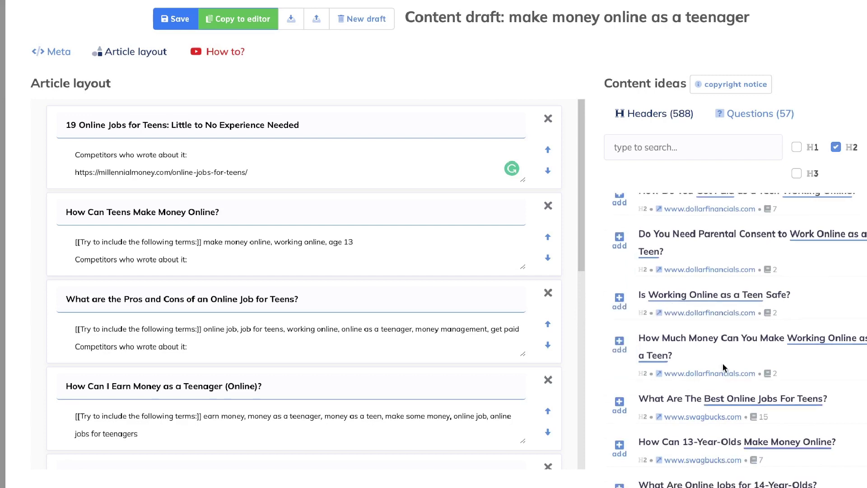
{"action": "scroll", "coordinate": [722, 363], "scroll_direction": "down", "scroll_amount": 9}
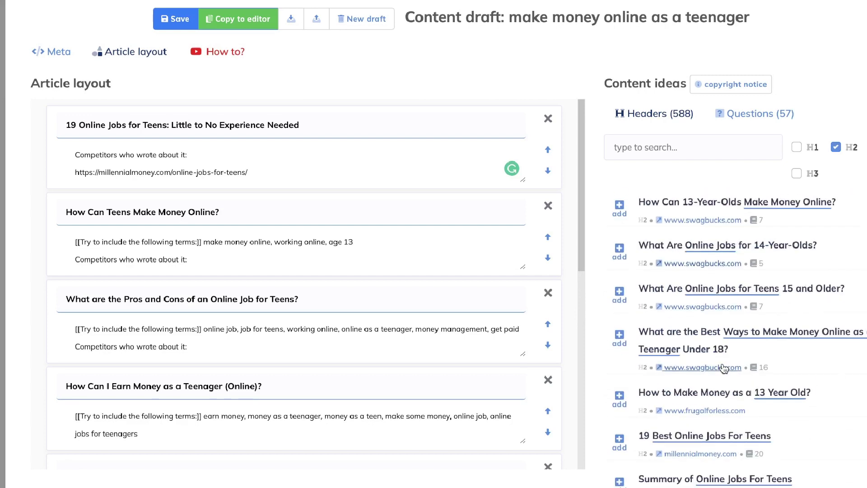
{"action": "scroll", "coordinate": [722, 366], "scroll_direction": "down", "scroll_amount": 3}
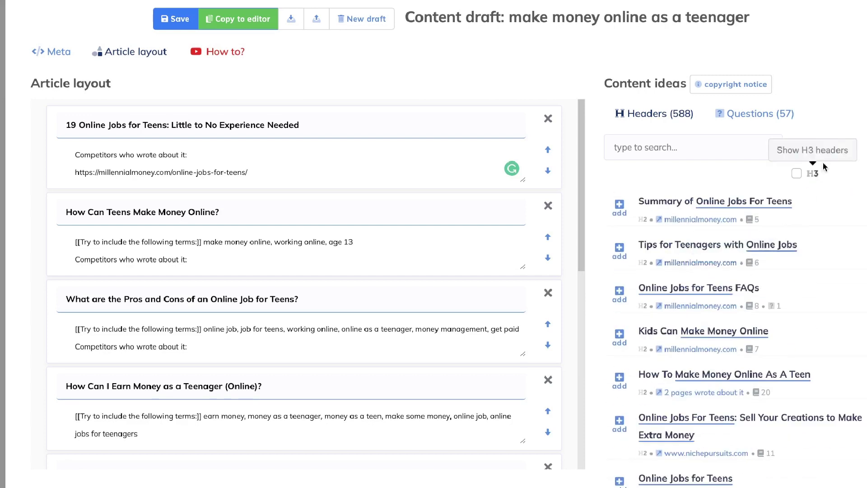
Filter the header ideas to show only H3 headers and add "How can a teenager make $1000?" to the article layout
{"action": "left_click", "coordinate": [835, 148]}
{"action": "left_click", "coordinate": [797, 173]}
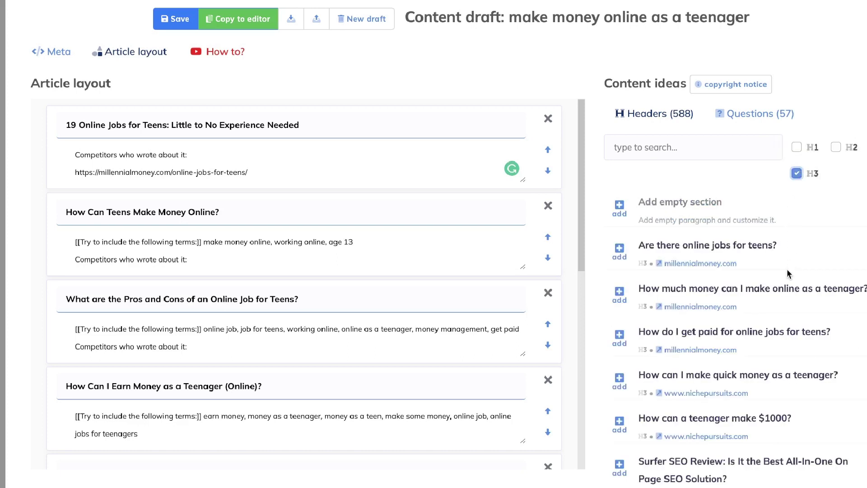
{"action": "scroll", "coordinate": [786, 269], "scroll_direction": "down", "scroll_amount": 1}
{"action": "scroll", "coordinate": [662, 254], "scroll_direction": "up", "scroll_amount": 2}
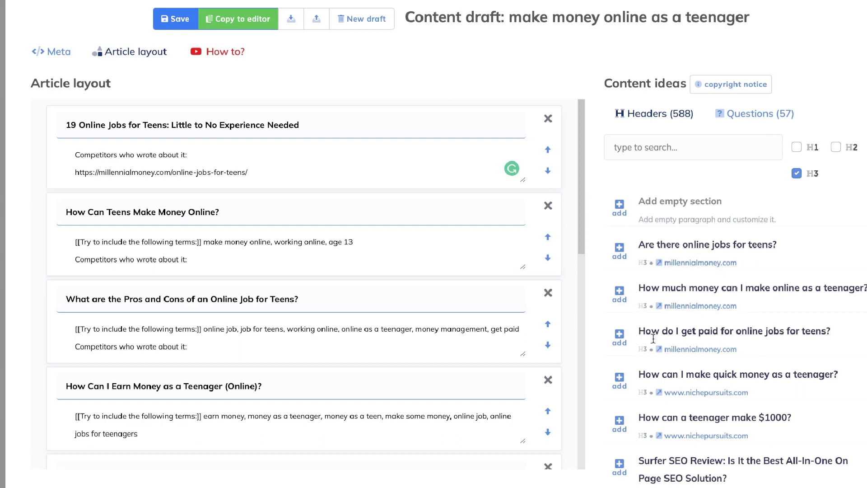
{"action": "scroll", "coordinate": [651, 357], "scroll_direction": "down", "scroll_amount": 1}
{"action": "scroll", "coordinate": [651, 357], "scroll_direction": "down", "scroll_amount": 1}
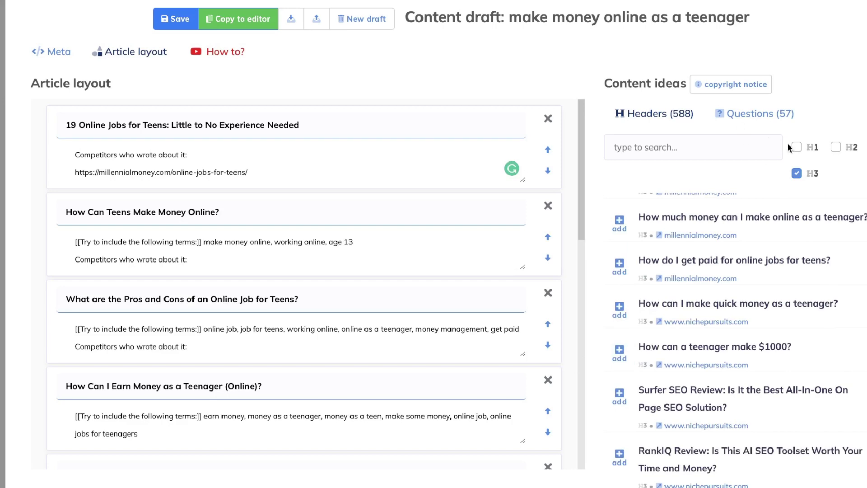
Add the People Also Ask question "How can a 15 year old make money?" to the layout and copy the draft to the editor
{"action": "left_click", "coordinate": [722, 126]}
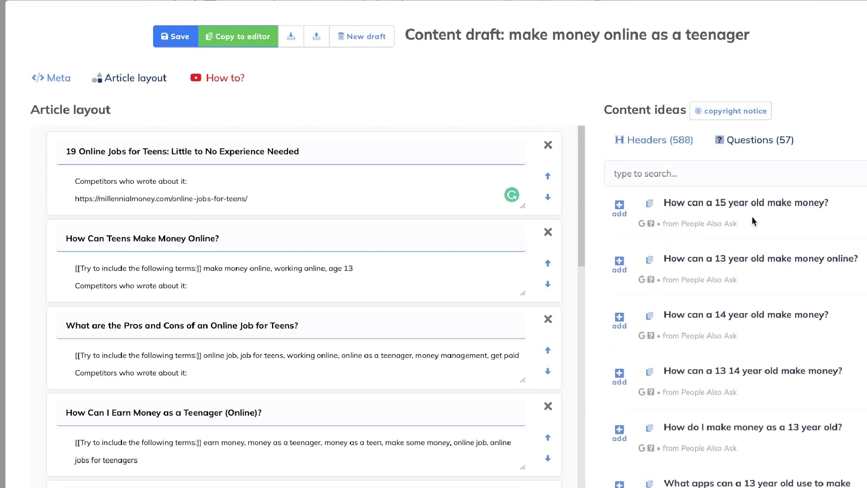
{"action": "left_click", "coordinate": [619, 220]}
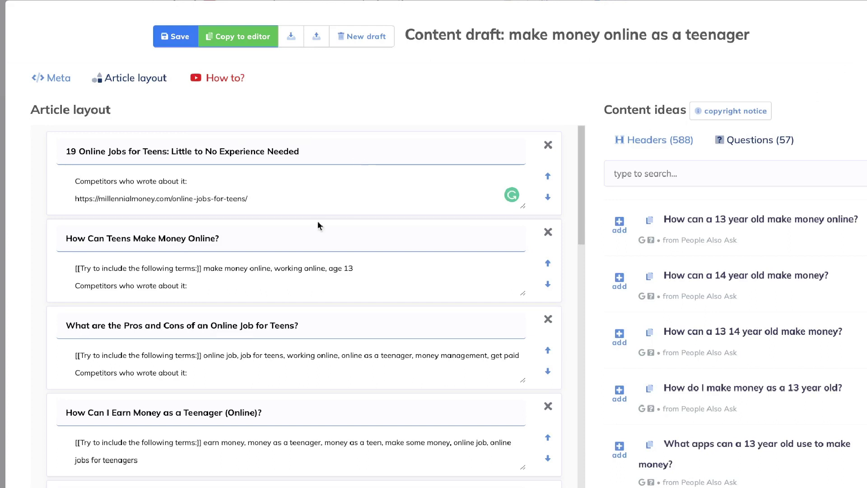
{"action": "left_click", "coordinate": [242, 39]}
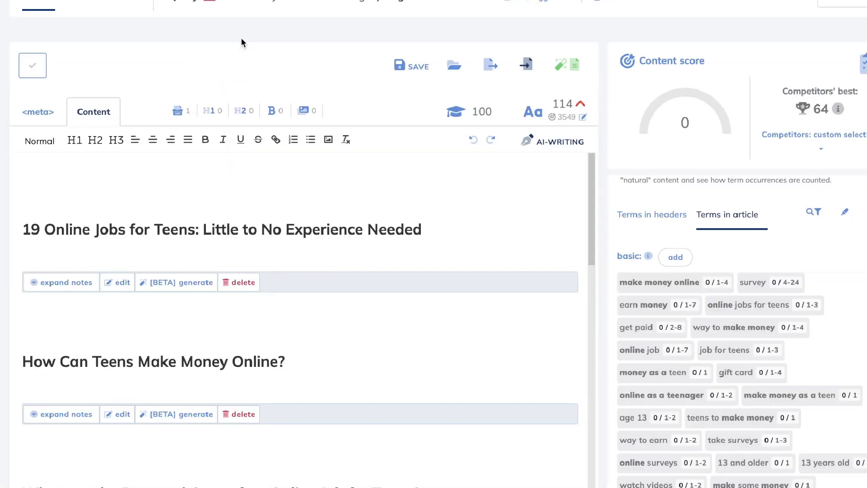
Generate an AI paragraph of up to 400 words for "19 Online Jobs for Teens: Little to No Experience Needed" and copy it to the editor
{"action": "scroll", "coordinate": [271, 270], "scroll_direction": "down", "scroll_amount": 3}
{"action": "scroll", "coordinate": [273, 270], "scroll_direction": "down", "scroll_amount": 15}
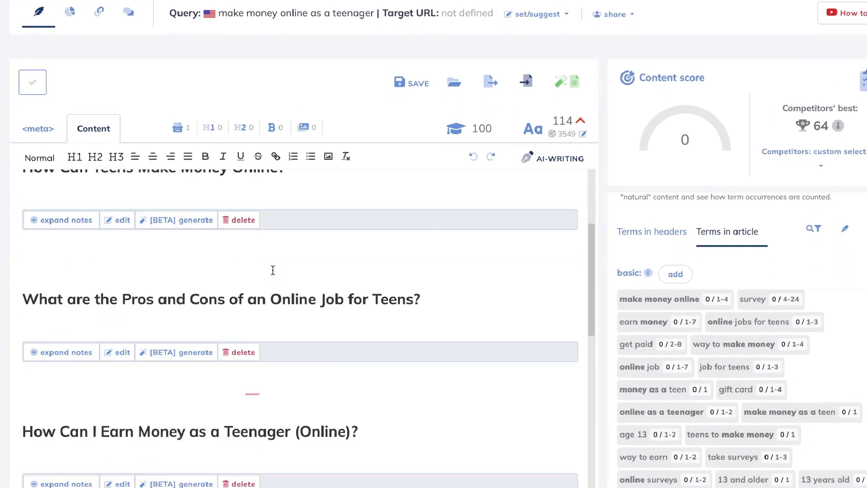
{"action": "scroll", "coordinate": [272, 270], "scroll_direction": "down", "scroll_amount": 10}
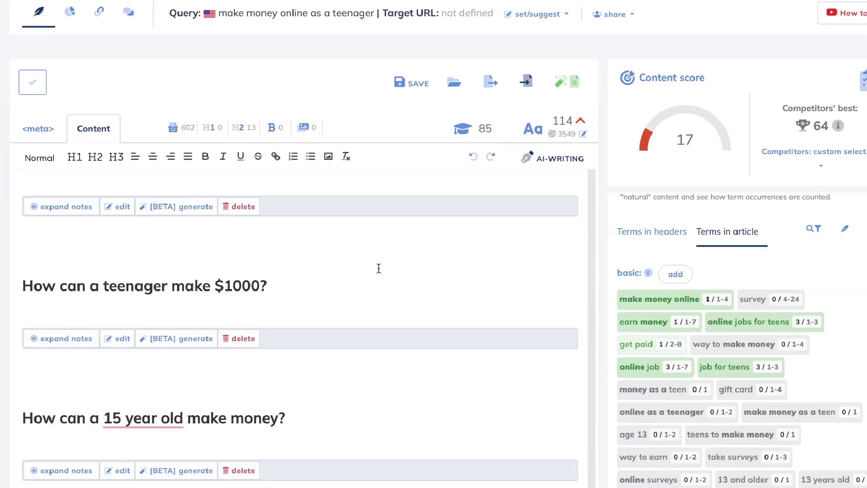
{"action": "scroll", "coordinate": [378, 269], "scroll_direction": "up", "scroll_amount": 15}
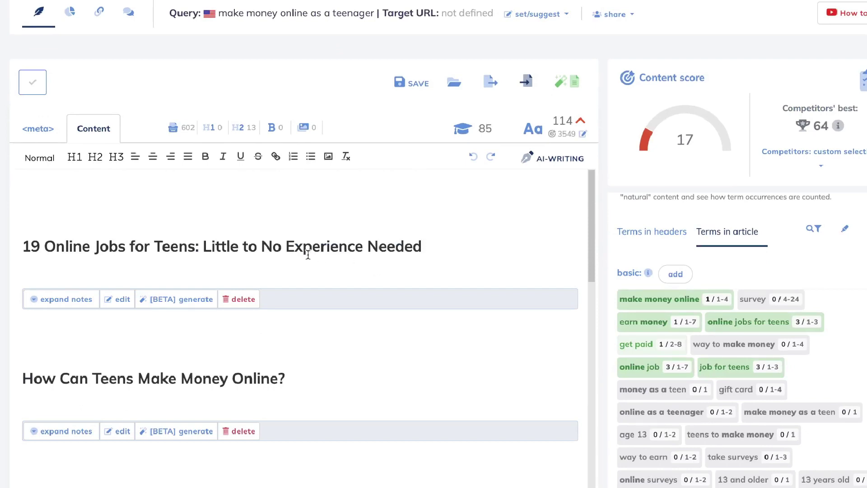
{"action": "left_click", "coordinate": [209, 301]}
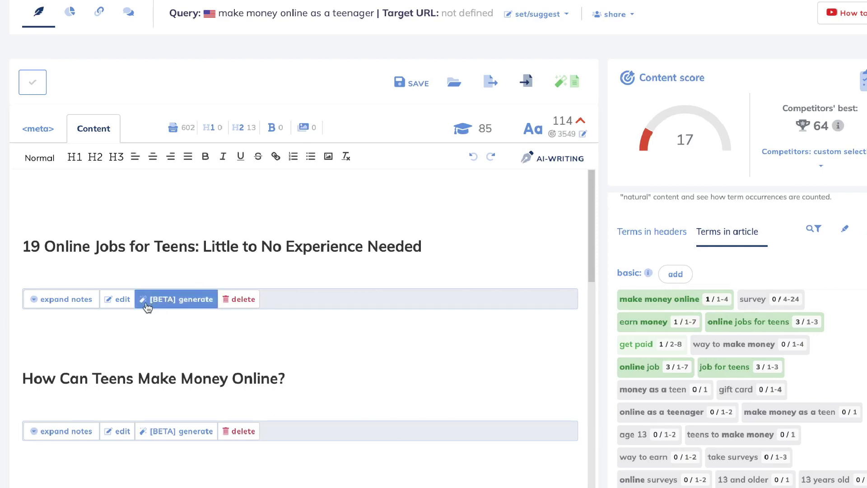
{"action": "left_click", "coordinate": [183, 300]}
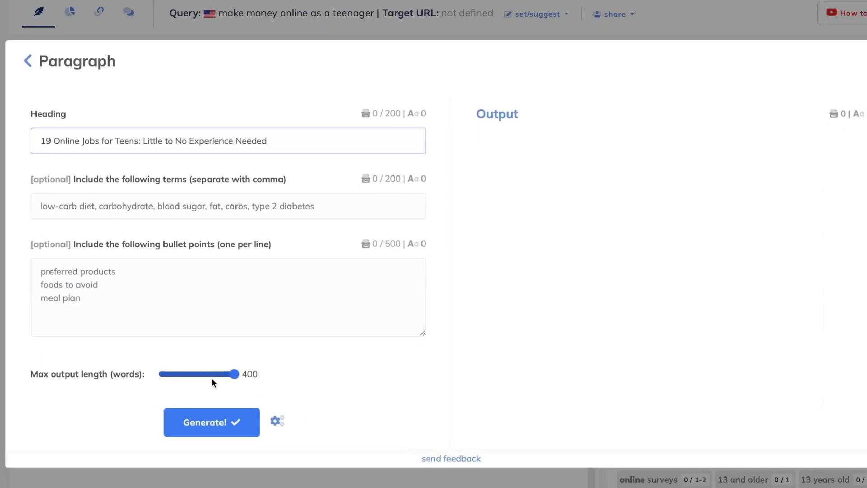
{"action": "left_click", "coordinate": [204, 418]}
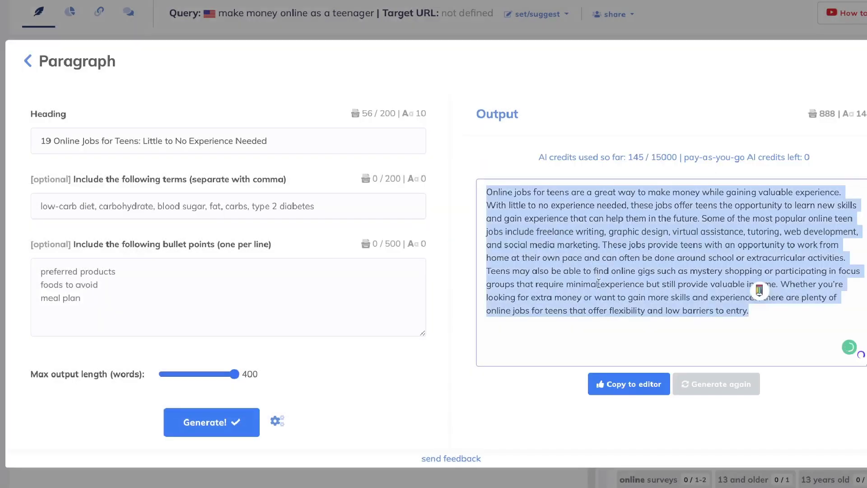
{"action": "left_click", "coordinate": [626, 388]}
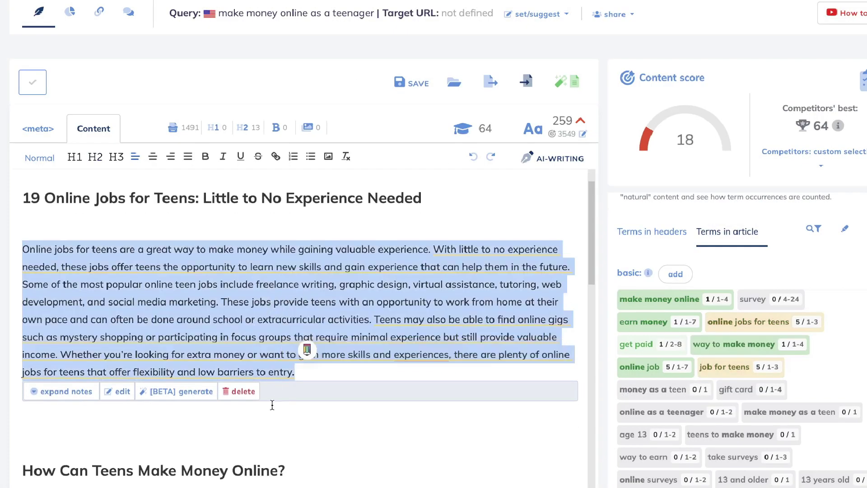
Generate an AI paragraph for "How Can Teens Make Money Online?" without the suggested terms and copy it to the editor
{"action": "scroll", "coordinate": [272, 405], "scroll_direction": "down", "scroll_amount": 2}
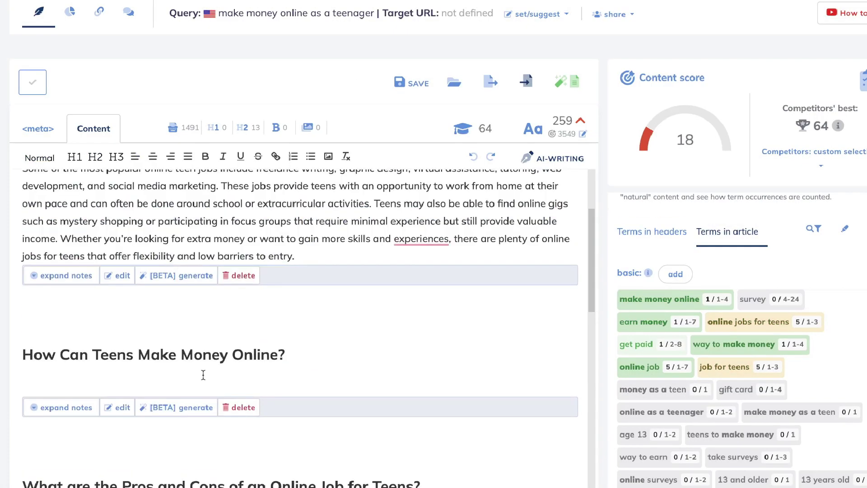
{"action": "left_click", "coordinate": [185, 408]}
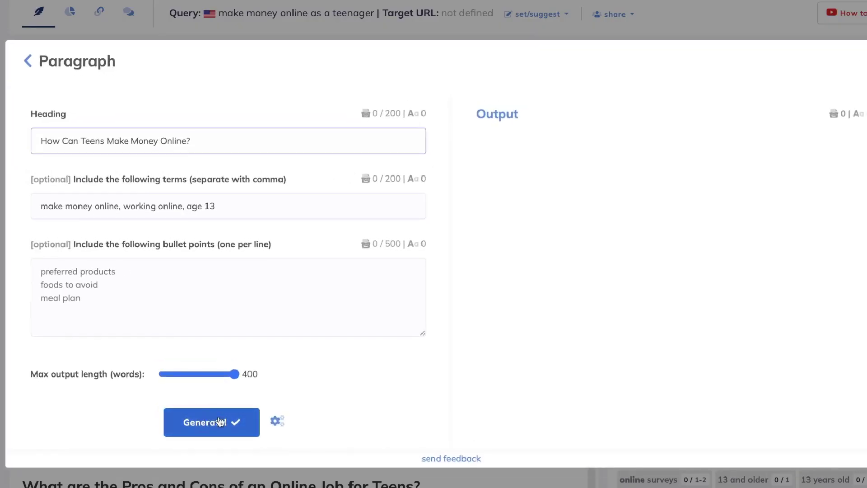
{"action": "triple_click", "coordinate": [102, 199]}
{"action": "key", "text": "BackSpace"}
{"action": "left_click", "coordinate": [93, 300]}
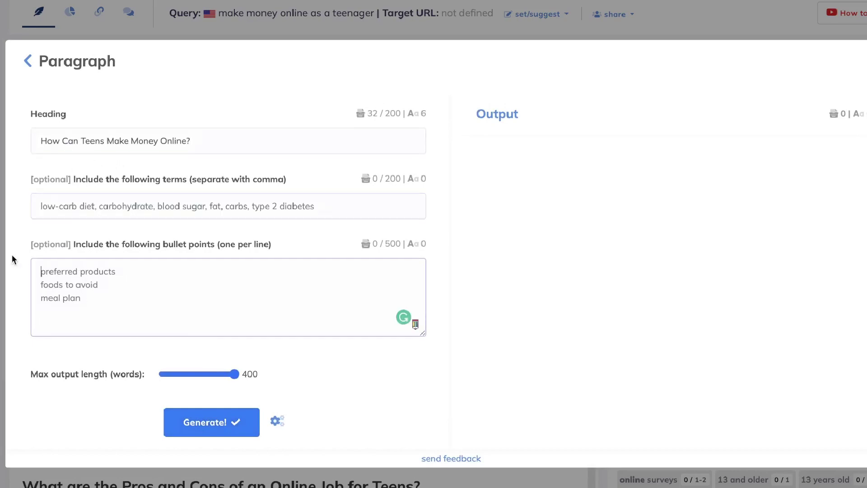
{"action": "left_click", "coordinate": [232, 421]}
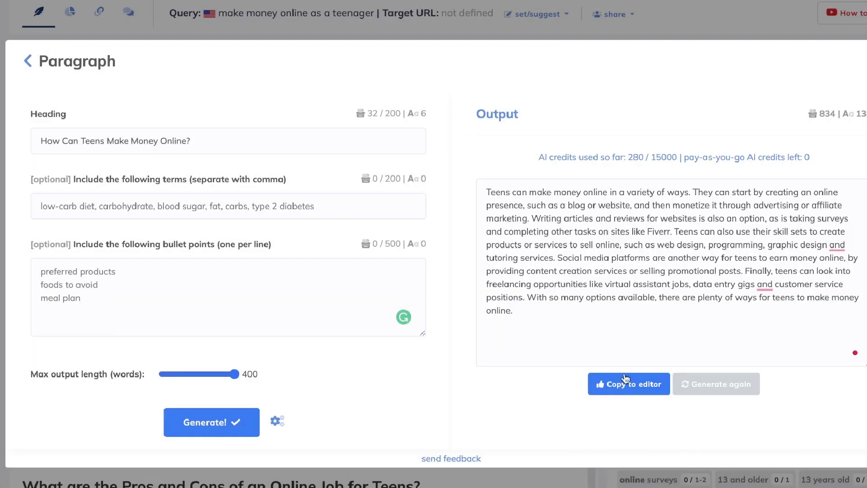
{"action": "left_click", "coordinate": [626, 380]}
Review the generated paragraphs under the first two headings together with the content score and term usage
{"action": "scroll", "coordinate": [385, 337], "scroll_direction": "down", "scroll_amount": 3}
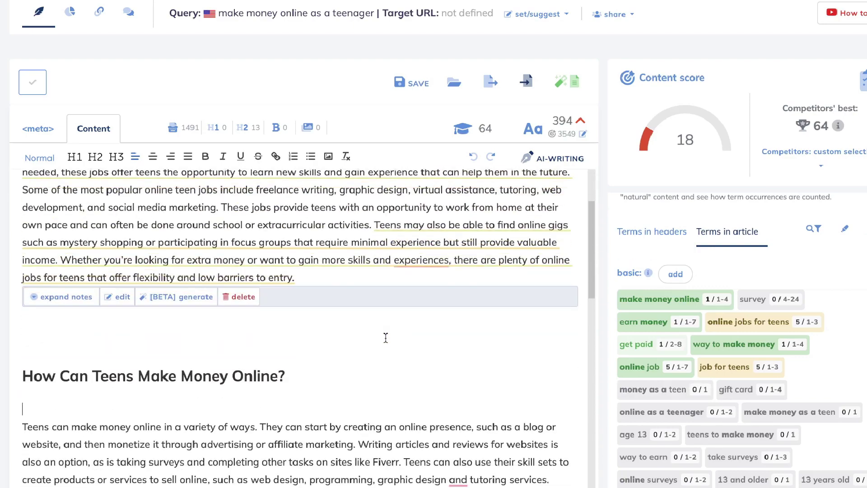
{"action": "scroll", "coordinate": [386, 337], "scroll_direction": "down", "scroll_amount": 6}
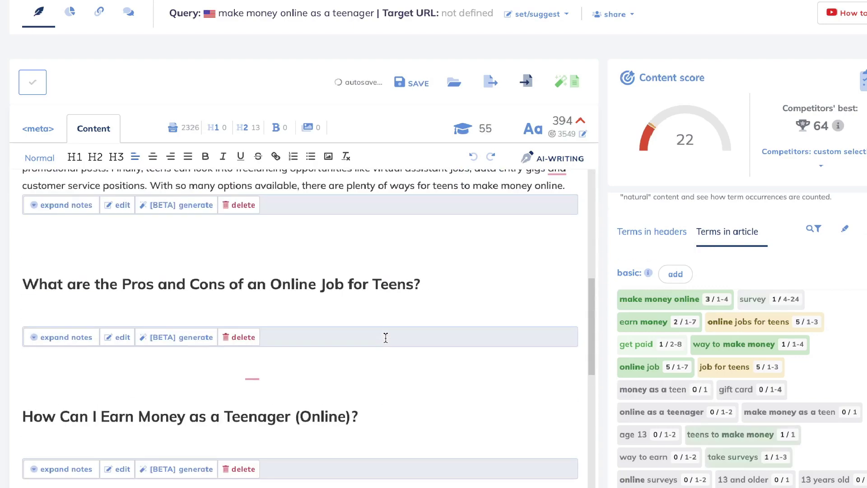
{"action": "scroll", "coordinate": [364, 322], "scroll_direction": "up", "scroll_amount": 2}
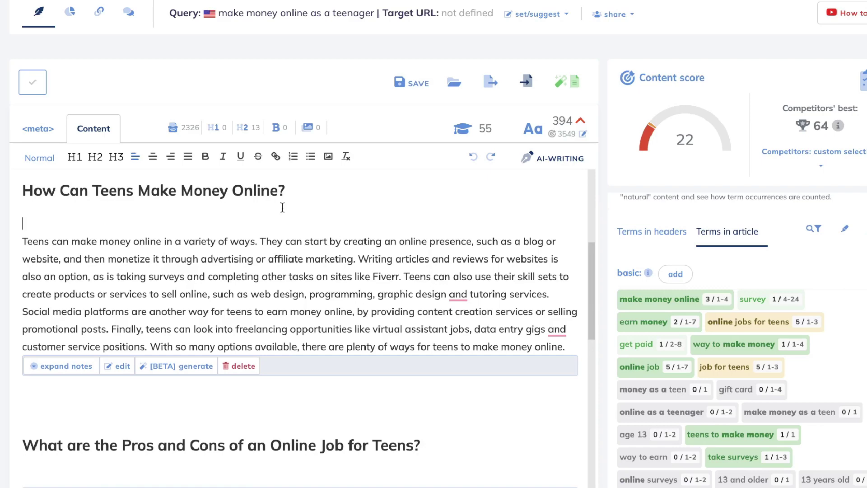
{"action": "scroll", "coordinate": [306, 238], "scroll_direction": "up", "scroll_amount": 7}
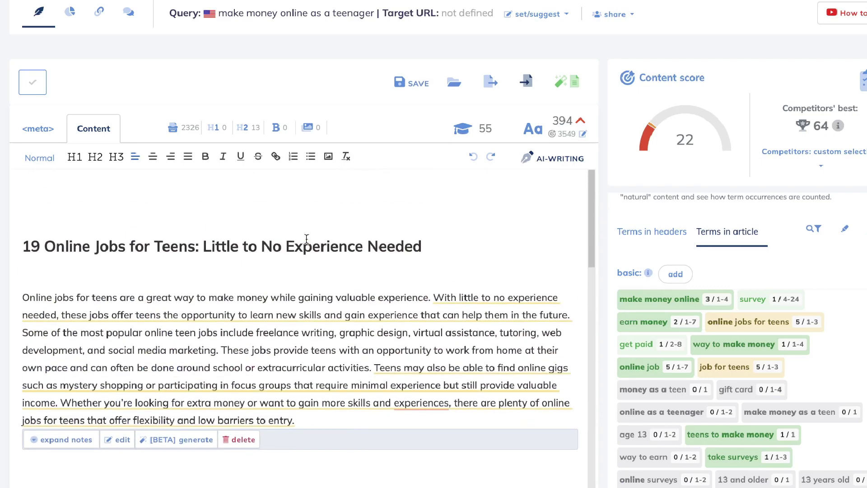
{"action": "scroll", "coordinate": [174, 188], "scroll_direction": "down", "scroll_amount": 1}
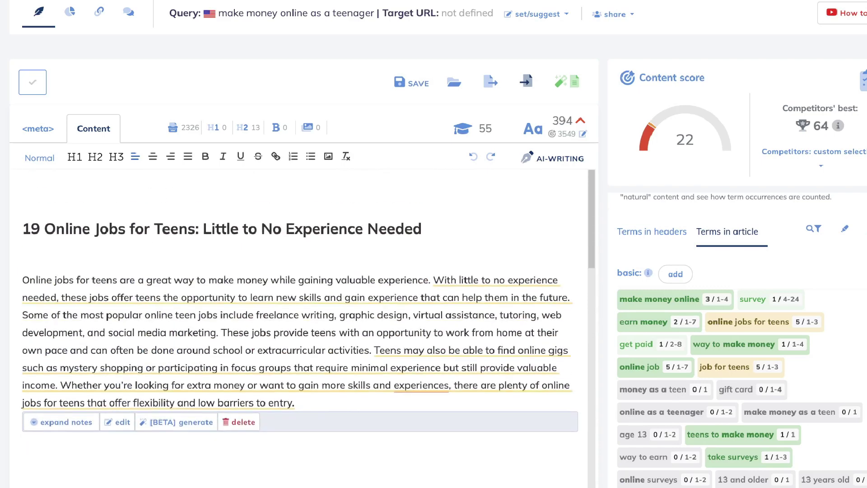
{"action": "scroll", "coordinate": [270, 357], "scroll_direction": "down", "scroll_amount": 5}
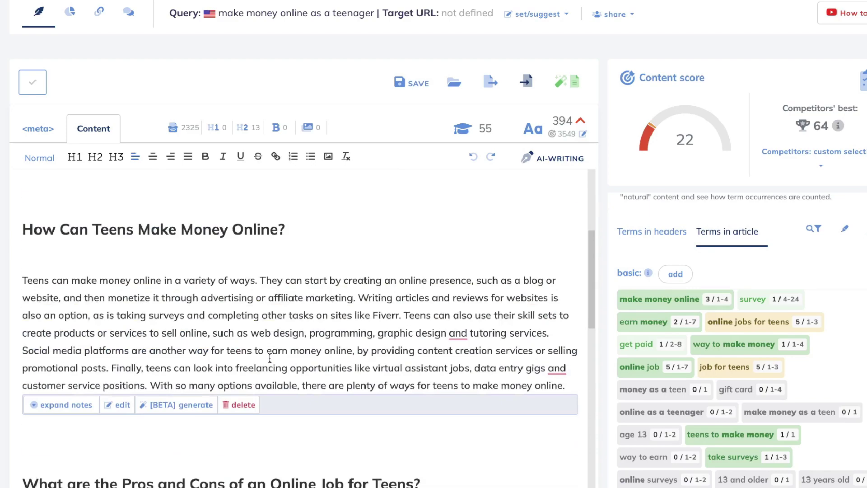
Paste the copied article text into the blank area below the "How Can Teens Make Money Online?" paragraph
{"action": "scroll", "coordinate": [270, 358], "scroll_direction": "down", "scroll_amount": 3}
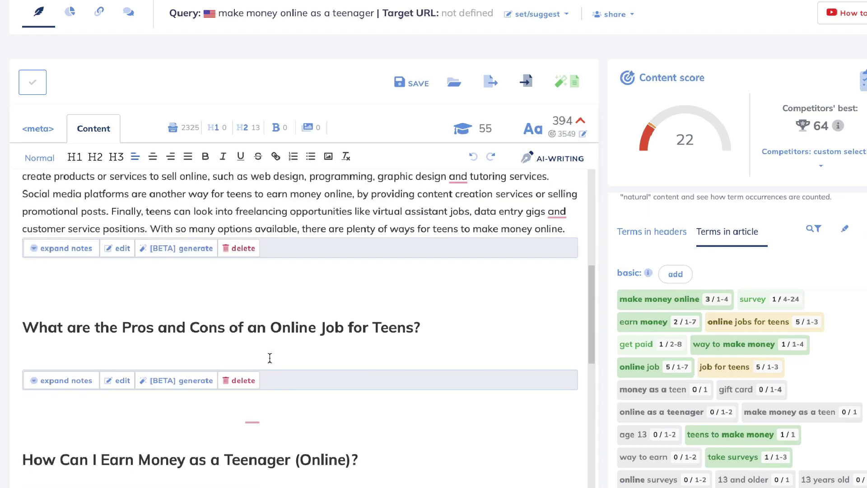
{"action": "left_click", "coordinate": [156, 294]}
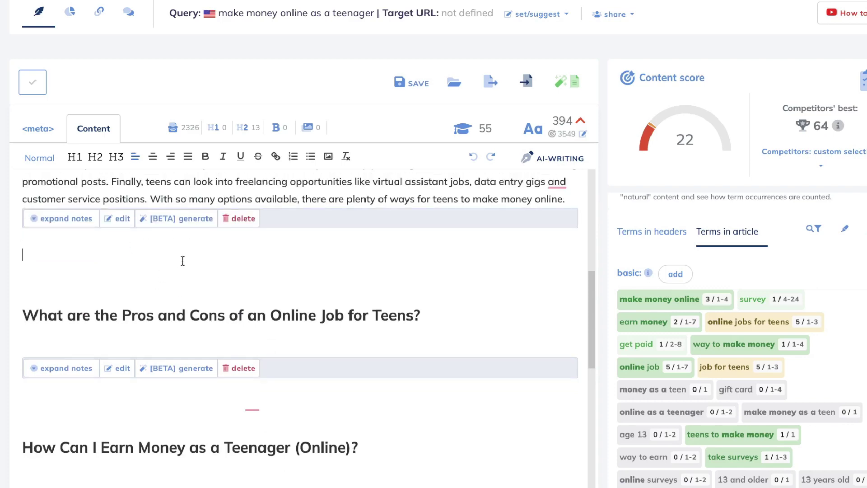
{"action": "key", "text": "ctrl+v"}
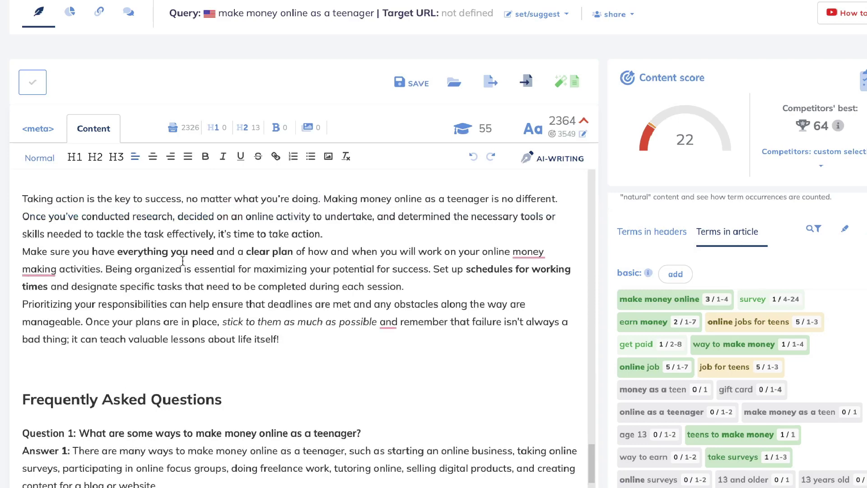
{"action": "scroll", "coordinate": [349, 249], "scroll_direction": "up", "scroll_amount": 1}
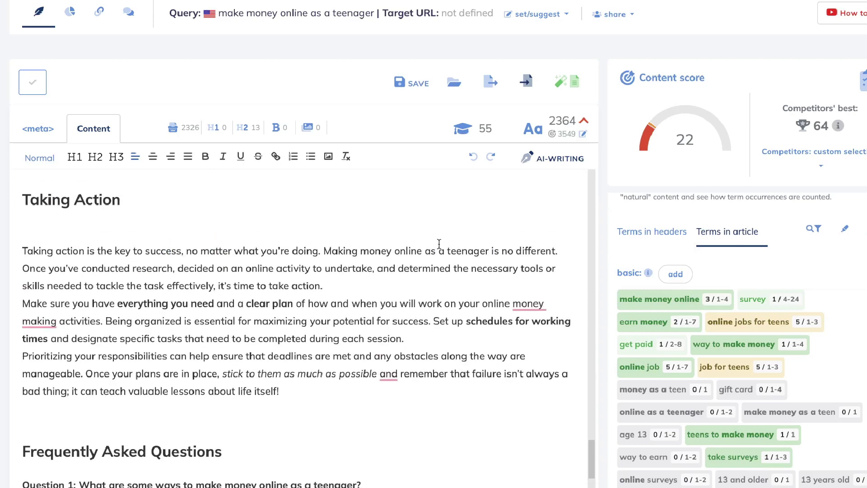
Compare the article's word count with the competitors' median and examine how often the basic terms are used
{"action": "mouse_move", "coordinate": [563, 136]}
{"action": "left_click_drag", "start_coordinate": [563, 136], "coordinate": [569, 137]}
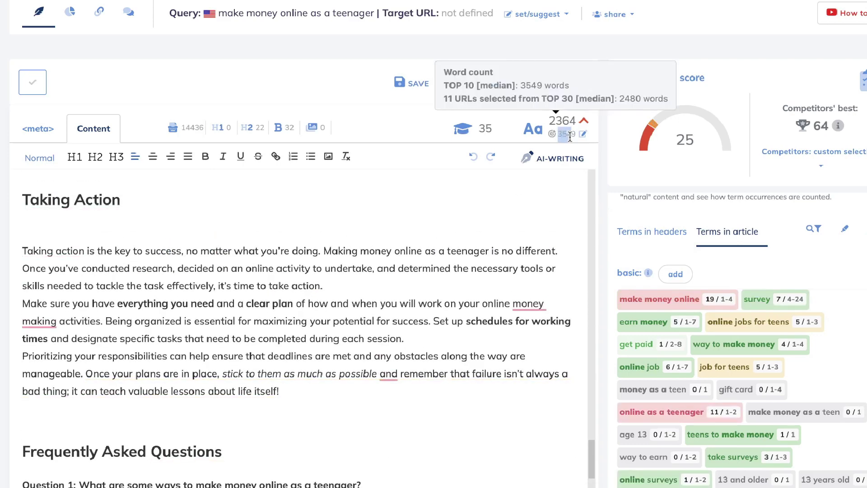
{"action": "scroll", "coordinate": [547, 212], "scroll_direction": "up", "scroll_amount": 1}
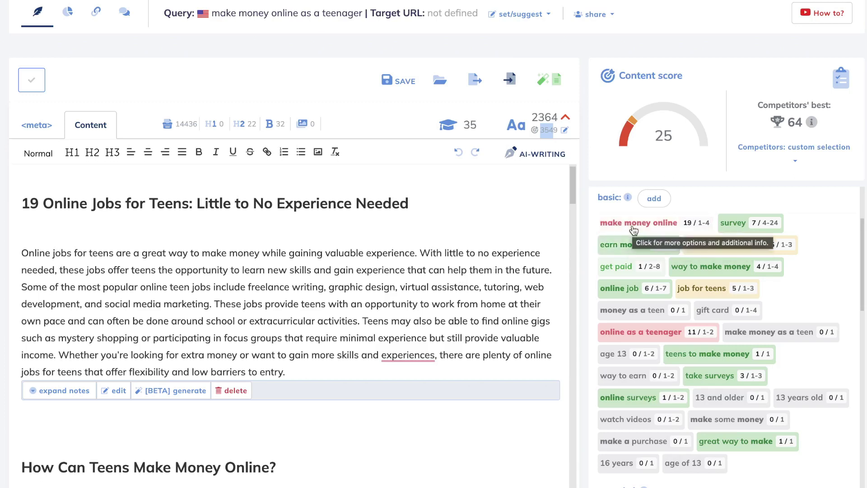
{"action": "scroll", "coordinate": [697, 198], "scroll_direction": "down", "scroll_amount": 1}
{"action": "scroll", "coordinate": [697, 199], "scroll_direction": "up", "scroll_amount": 2}
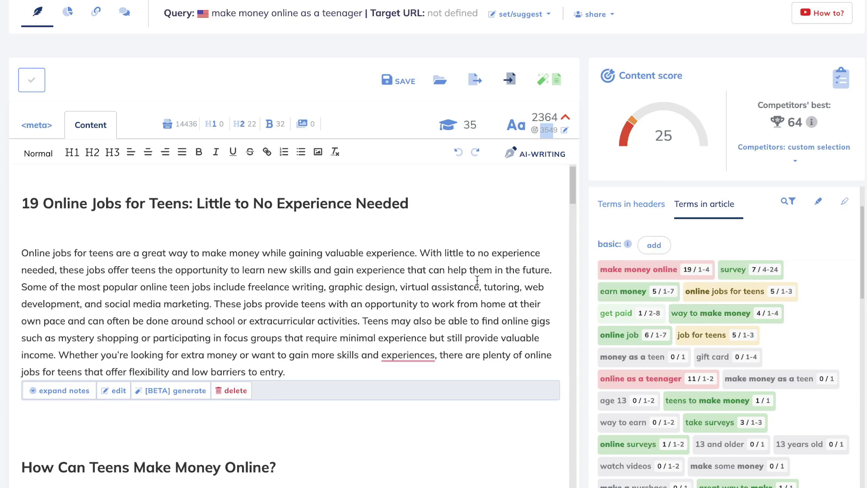
{"action": "scroll", "coordinate": [660, 280], "scroll_direction": "down", "scroll_amount": 1}
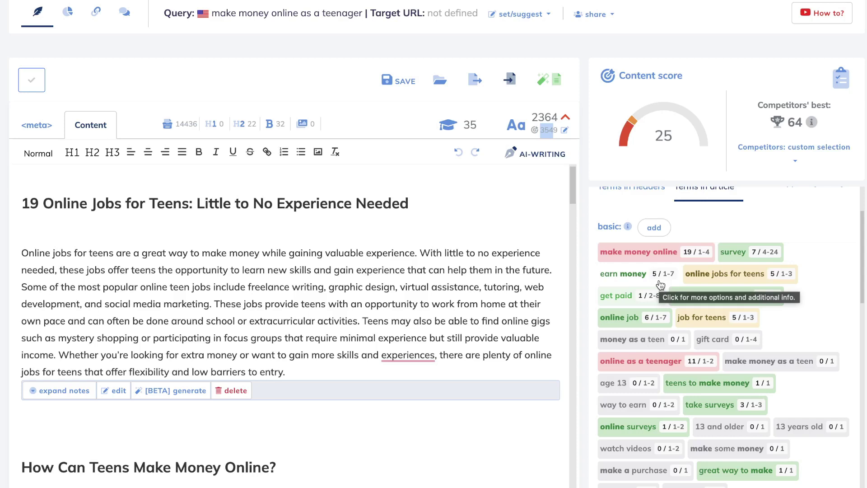
{"action": "scroll", "coordinate": [686, 244], "scroll_direction": "down", "scroll_amount": 1}
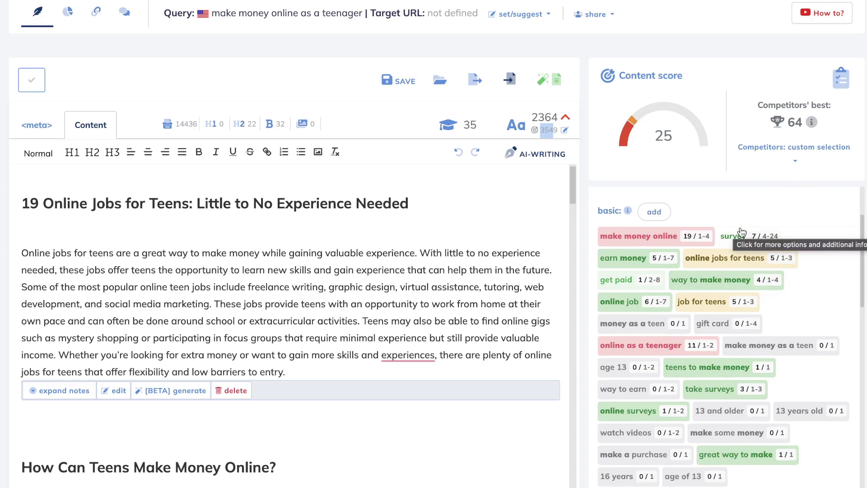
{"action": "scroll", "coordinate": [745, 203], "scroll_direction": "down", "scroll_amount": 1}
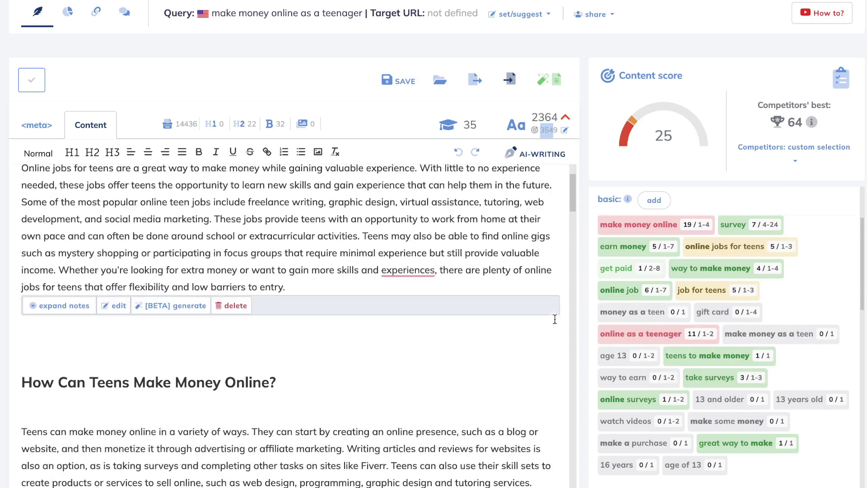
Insert "for online jobs for teens" after "part-time customer service jobs" and remove the exclamation mark ending the first Introduction paragraph
{"action": "left_click", "coordinate": [631, 312]}
{"action": "scroll", "coordinate": [294, 285], "scroll_direction": "up", "scroll_amount": 2}
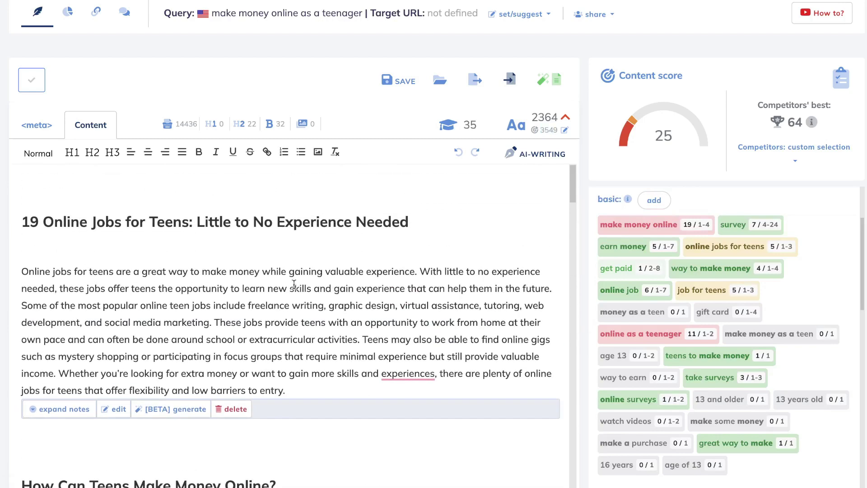
{"action": "scroll", "coordinate": [294, 284], "scroll_direction": "down", "scroll_amount": 10}
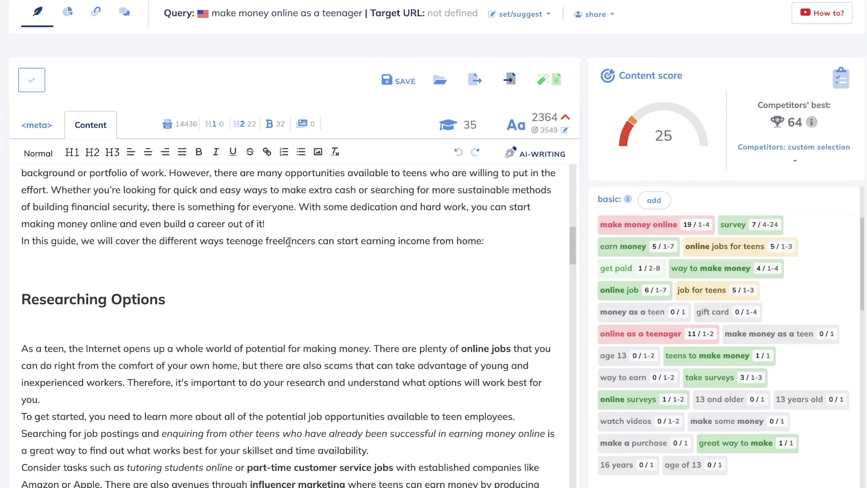
{"action": "left_click", "coordinate": [273, 224]}
{"action": "key", "text": "BackSpace"}
{"action": "scroll", "coordinate": [640, 291], "scroll_direction": "down", "scroll_amount": 1}
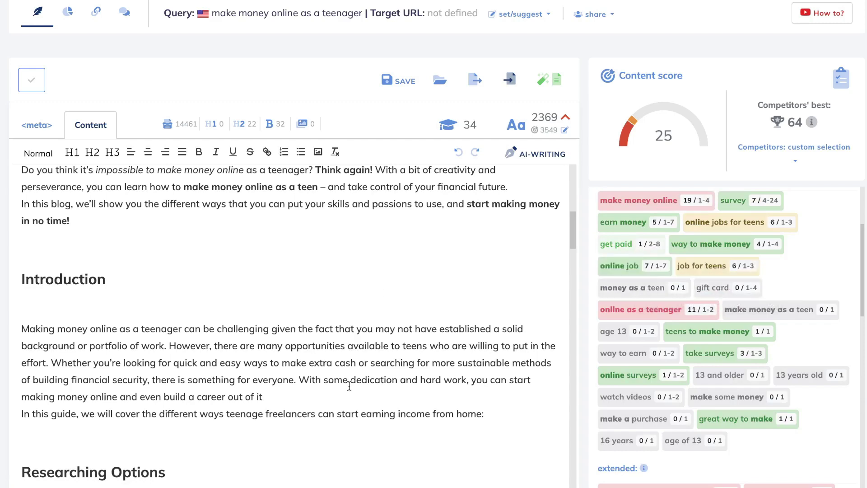
Insert more missing basic terms into the body text, including "make some money" and "way to earn" in the Developing Skills section
{"action": "scroll", "coordinate": [297, 407], "scroll_direction": "down", "scroll_amount": 8}
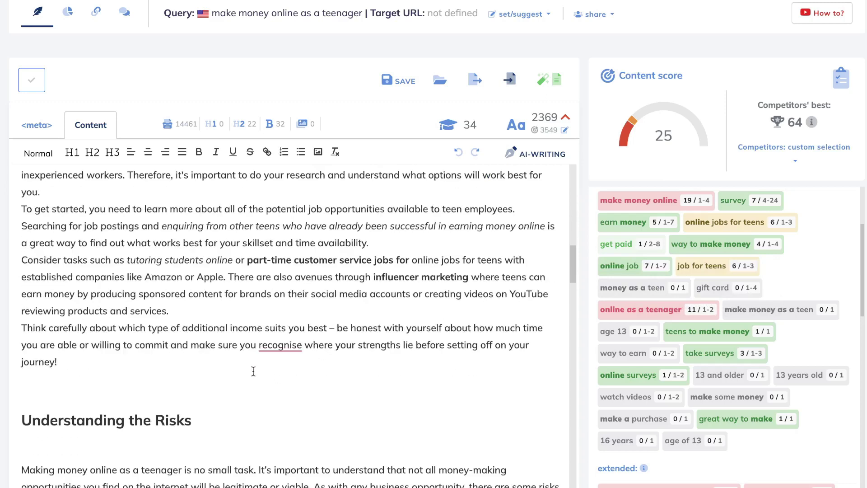
{"action": "left_click", "coordinate": [93, 362]}
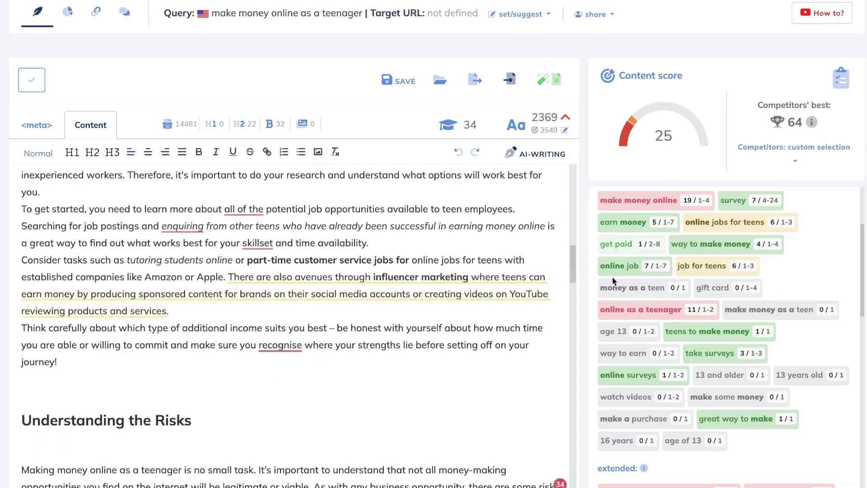
{"action": "left_click", "coordinate": [639, 288]}
{"action": "left_click", "coordinate": [649, 306]}
{"action": "scroll", "coordinate": [560, 284], "scroll_direction": "down", "scroll_amount": 5}
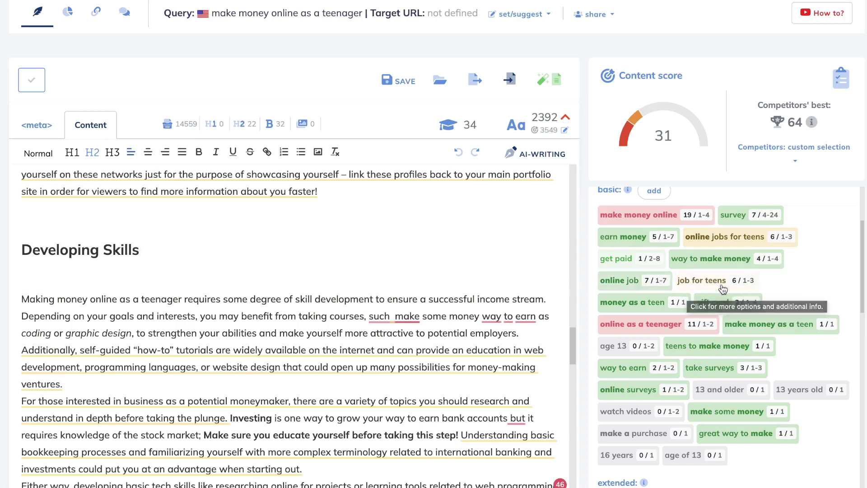
Using the suggested header terms, extend the Introduction heading to "Introduction of how to make money online as a teenager"
{"action": "scroll", "coordinate": [719, 289], "scroll_direction": "up", "scroll_amount": 1}
{"action": "scroll", "coordinate": [664, 141], "scroll_direction": "up", "scroll_amount": 1}
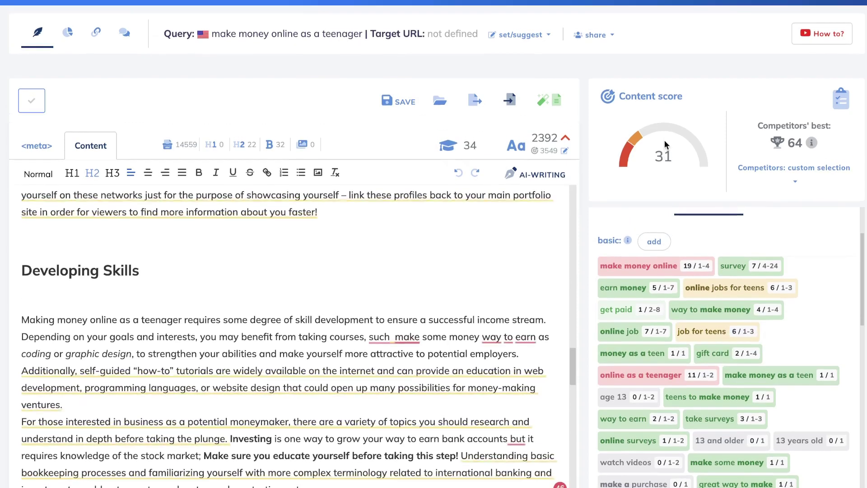
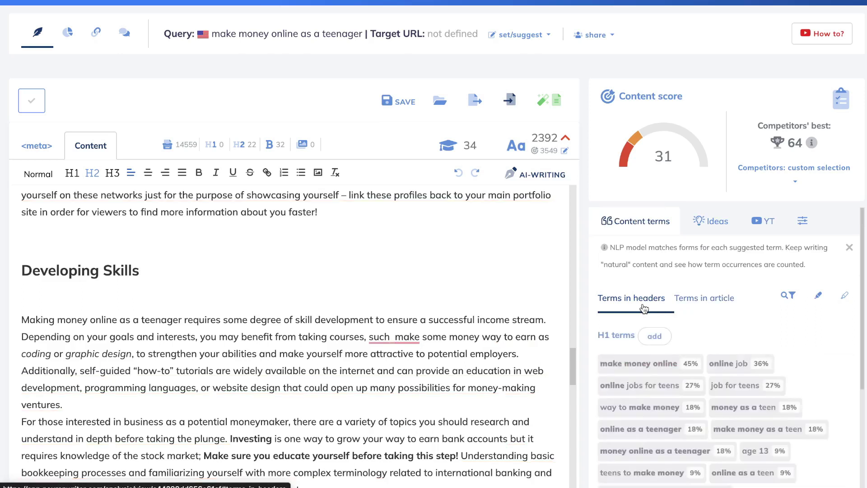
{"action": "scroll", "coordinate": [709, 319], "scroll_direction": "down", "scroll_amount": 1}
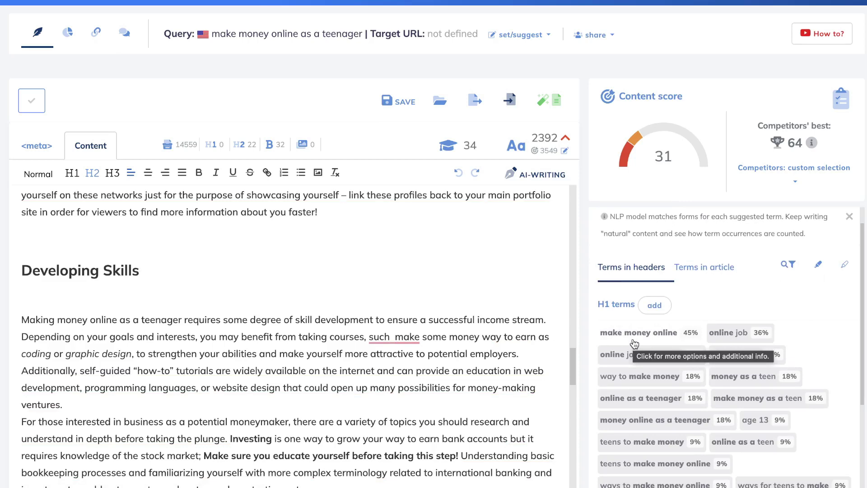
{"action": "scroll", "coordinate": [634, 344], "scroll_direction": "down", "scroll_amount": 5}
{"action": "scroll", "coordinate": [634, 344], "scroll_direction": "up", "scroll_amount": 5}
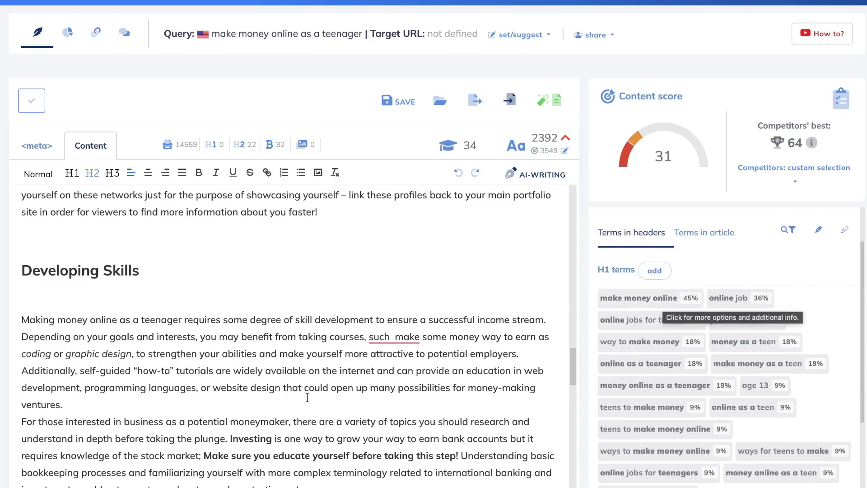
{"action": "left_click_drag", "start_coordinate": [165, 354], "coordinate": [359, 371]}
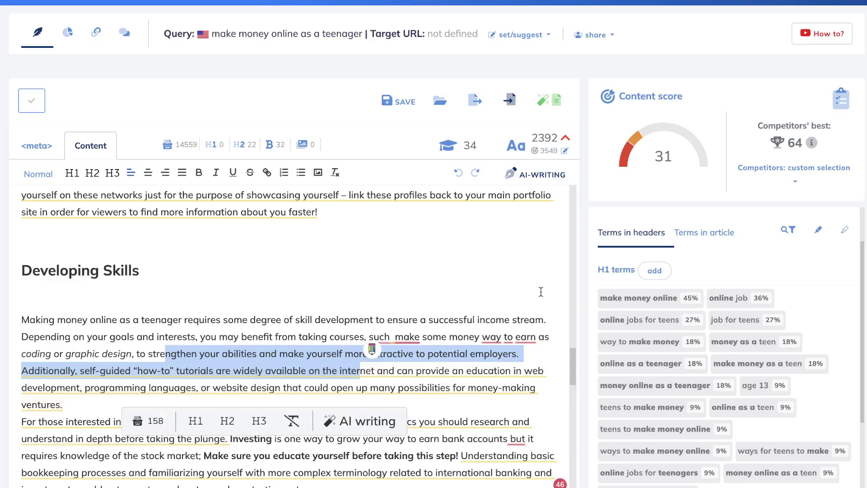
{"action": "left_click", "coordinate": [634, 299]}
{"action": "left_click", "coordinate": [634, 300]}
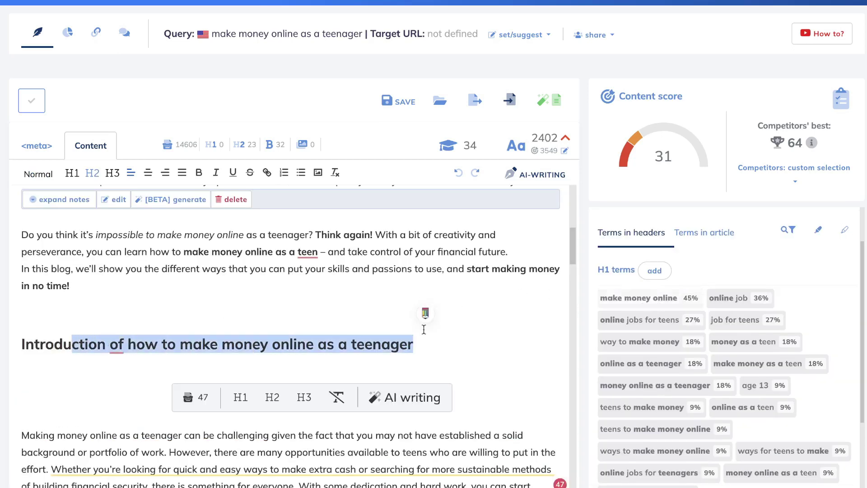
Format the "Introduction of how to make money online as a teenager" heading as H1
{"action": "left_click", "coordinate": [306, 344]}
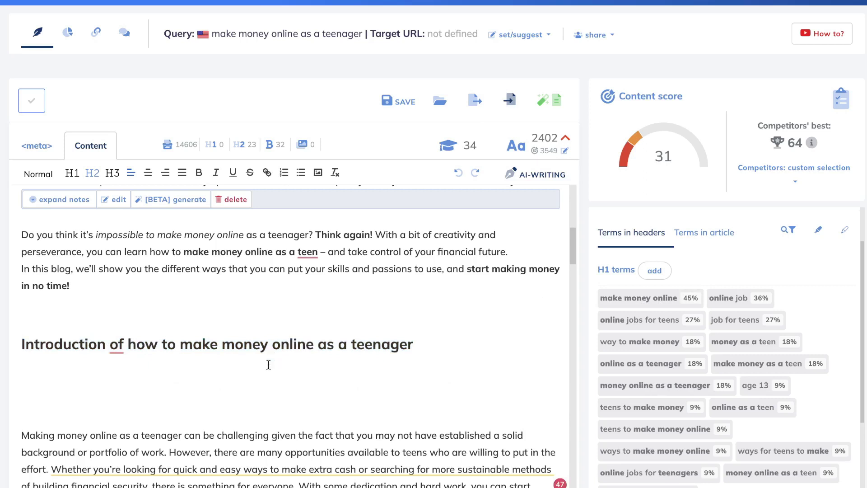
{"action": "triple_click", "coordinate": [253, 344]}
{"action": "left_click", "coordinate": [72, 173]}
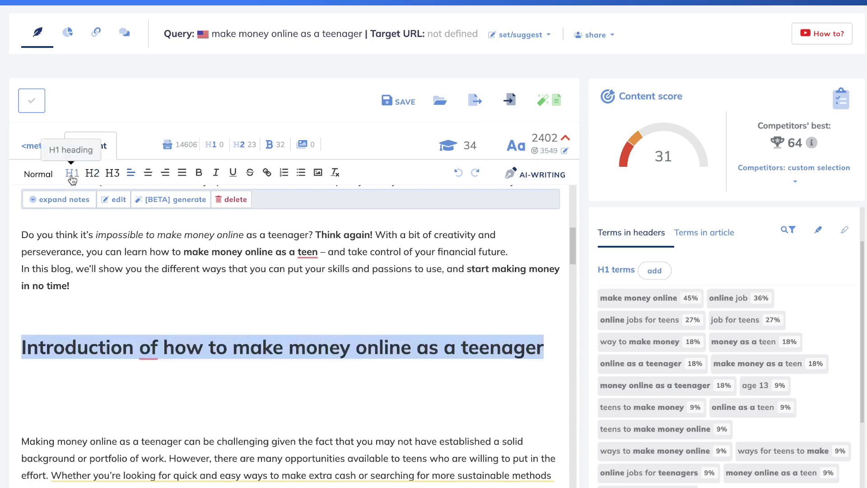
{"action": "left_click", "coordinate": [175, 378]}
{"action": "left_click", "coordinate": [401, 355]}
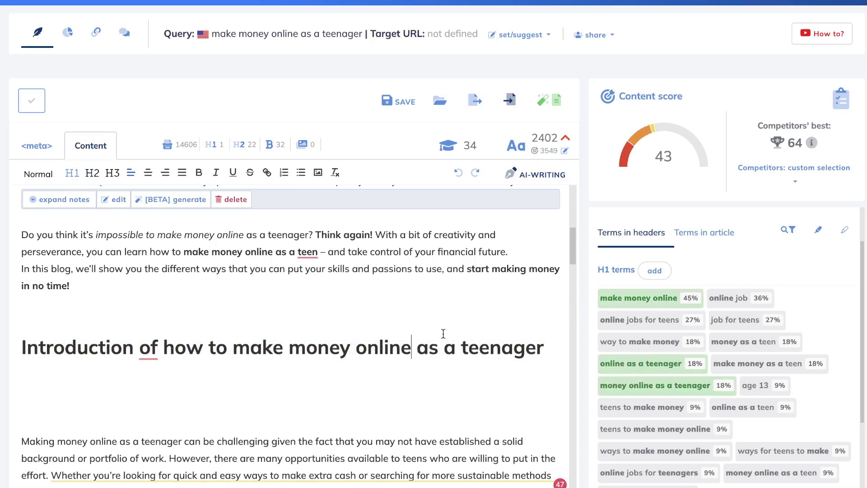
Reword further headings with suggested terms: "Developing Skills as way to make money as a teenager" as H1 and "Finding Opportunities teens to make money"
{"action": "scroll", "coordinate": [443, 333], "scroll_direction": "down", "scroll_amount": 1}
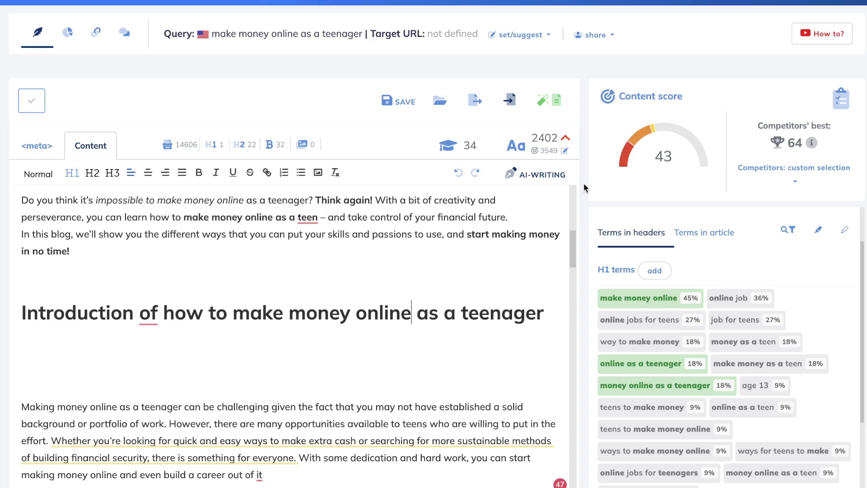
{"action": "scroll", "coordinate": [350, 312], "scroll_direction": "down", "scroll_amount": 1}
{"action": "scroll", "coordinate": [349, 312], "scroll_direction": "down", "scroll_amount": 3}
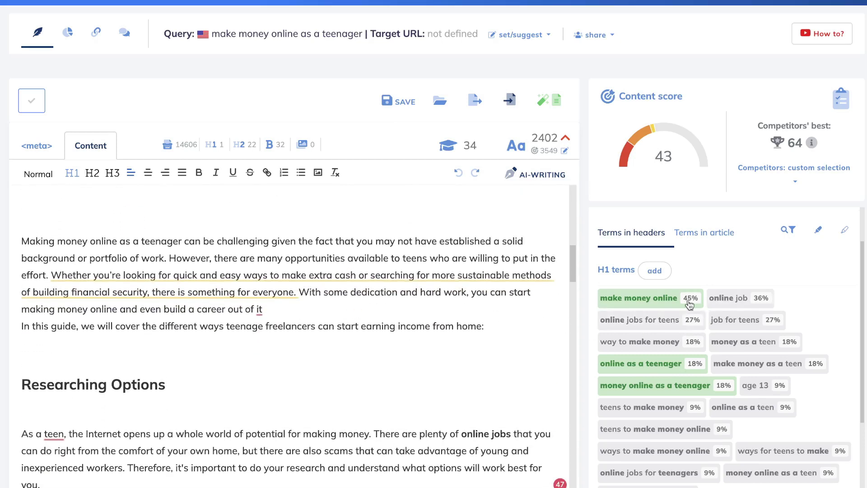
{"action": "scroll", "coordinate": [362, 355], "scroll_direction": "down", "scroll_amount": 1}
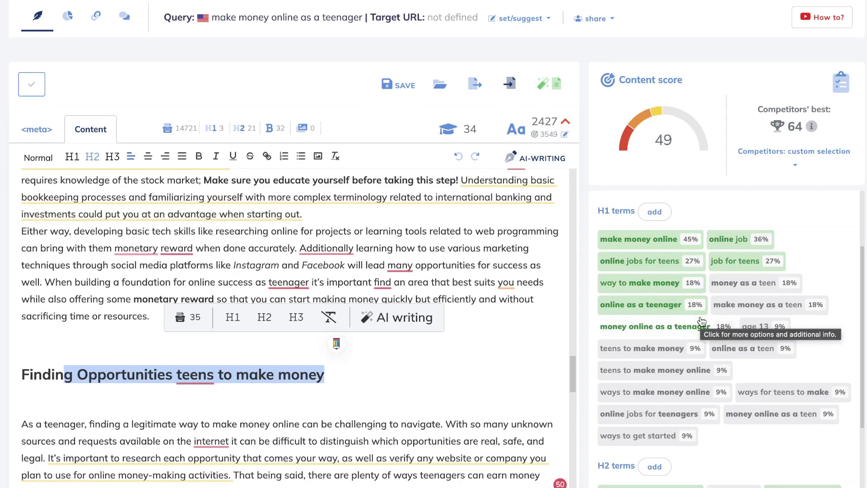
Review the usage of the header and article terms against the content score, and open the competitor heading and question ideas
{"action": "scroll", "coordinate": [701, 321], "scroll_direction": "down", "scroll_amount": 5}
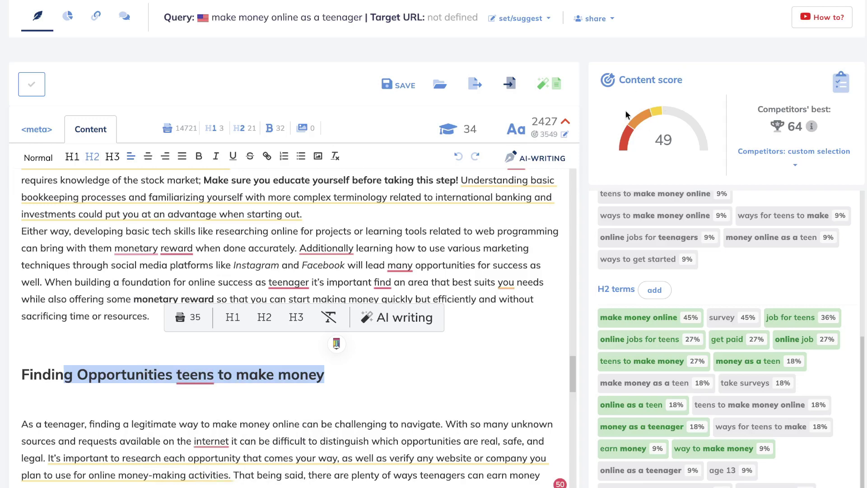
{"action": "scroll", "coordinate": [643, 216], "scroll_direction": "down", "scroll_amount": 1}
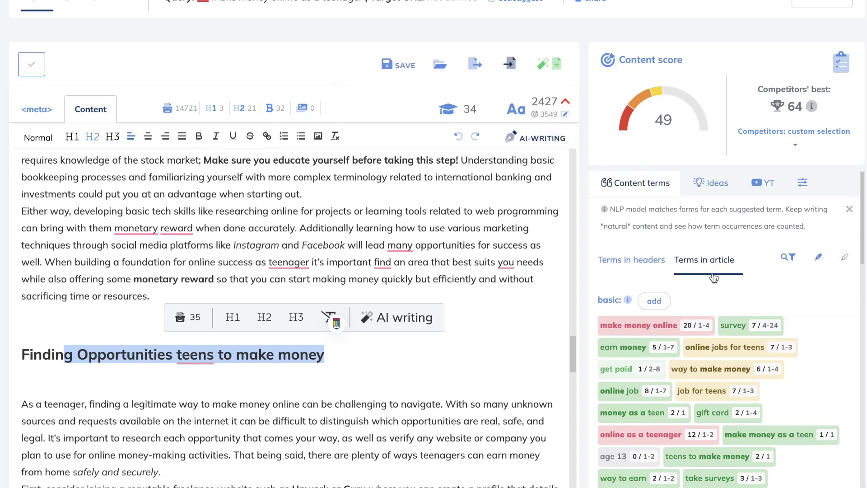
{"action": "scroll", "coordinate": [722, 316], "scroll_direction": "down", "scroll_amount": 2}
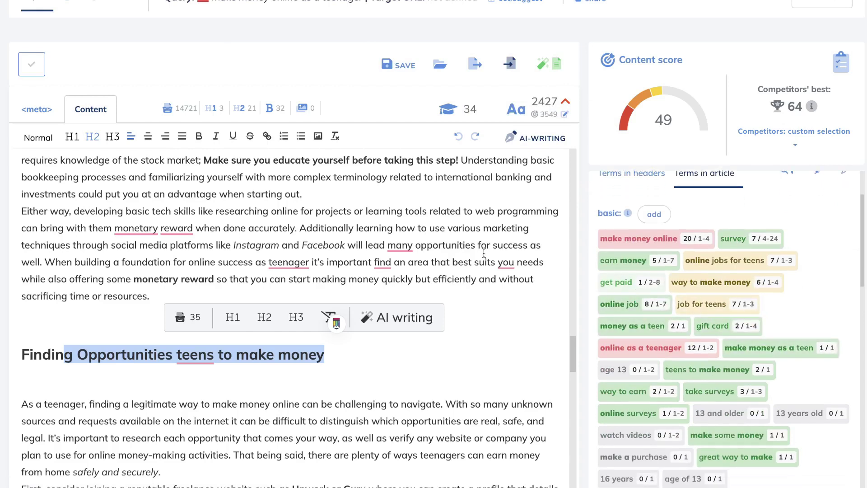
{"action": "scroll", "coordinate": [382, 258], "scroll_direction": "up", "scroll_amount": 1}
{"action": "scroll", "coordinate": [382, 258], "scroll_direction": "up", "scroll_amount": 3}
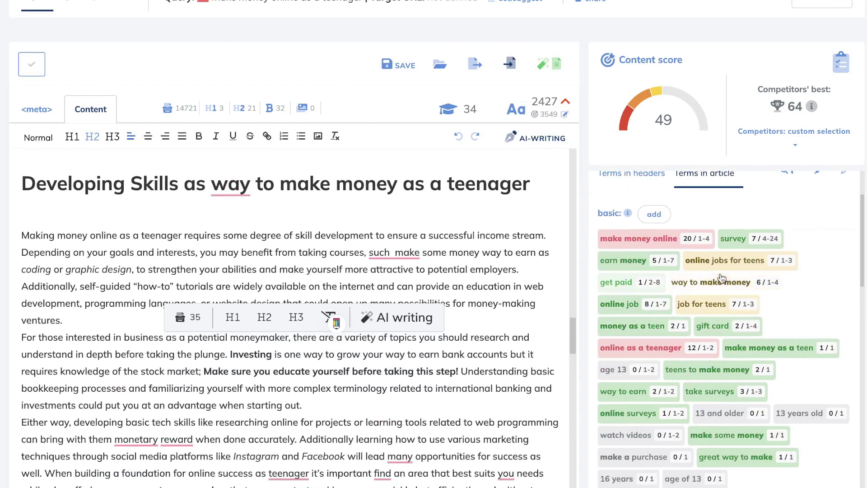
{"action": "scroll", "coordinate": [721, 264], "scroll_direction": "up", "scroll_amount": 1}
{"action": "left_click", "coordinate": [649, 238]}
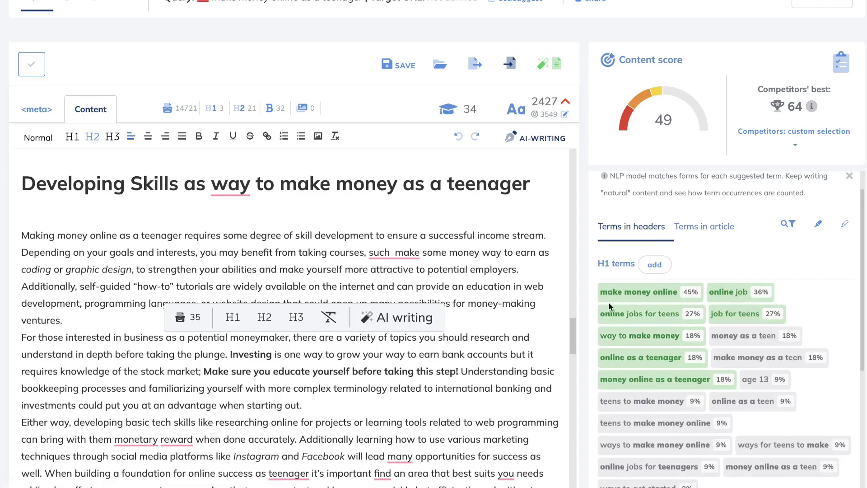
{"action": "scroll", "coordinate": [652, 294], "scroll_direction": "up", "scroll_amount": 2}
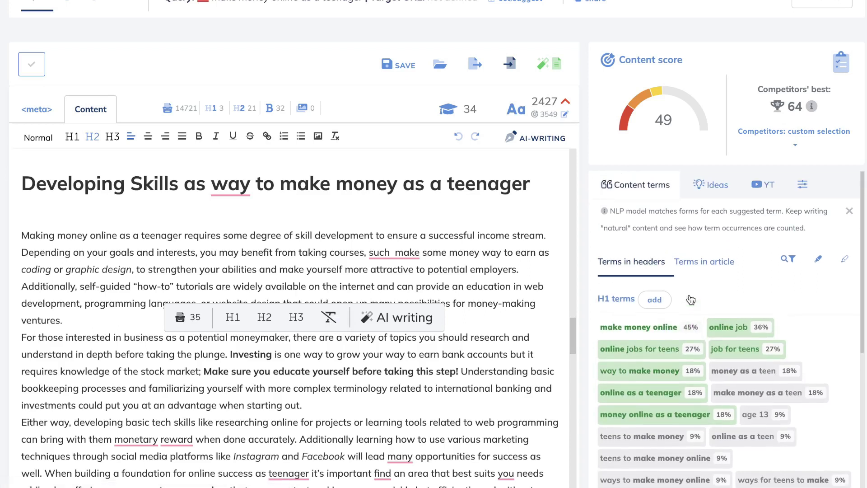
{"action": "left_click", "coordinate": [713, 193]}
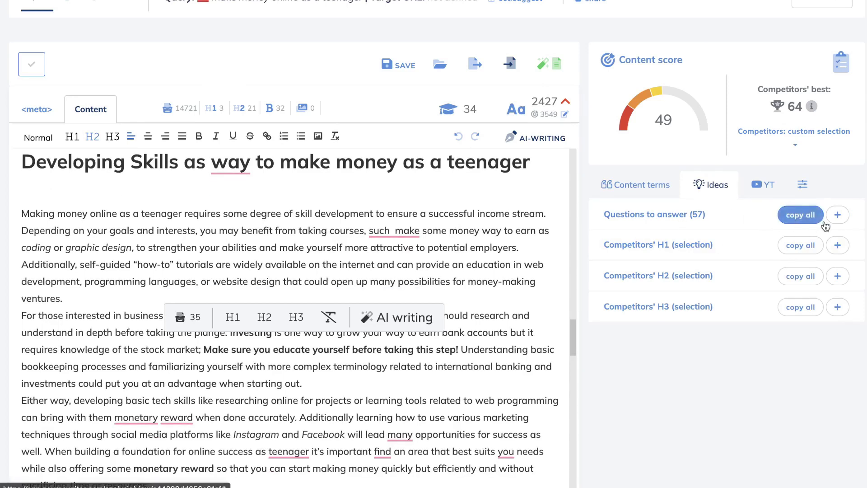
Examine the idea lists one by one: the questions to answer and the competitors' H1, H2 and H3 headings
{"action": "left_click", "coordinate": [838, 214]}
{"action": "scroll", "coordinate": [677, 297], "scroll_direction": "down", "scroll_amount": 1}
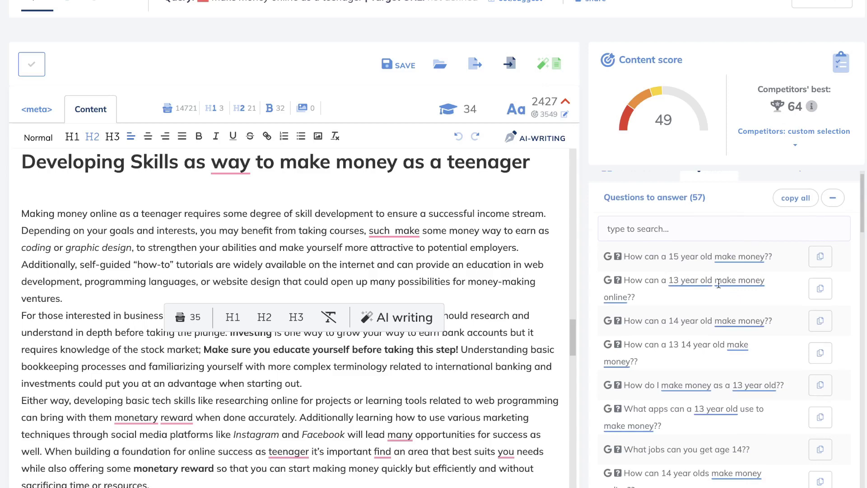
{"action": "left_click", "coordinate": [832, 198]}
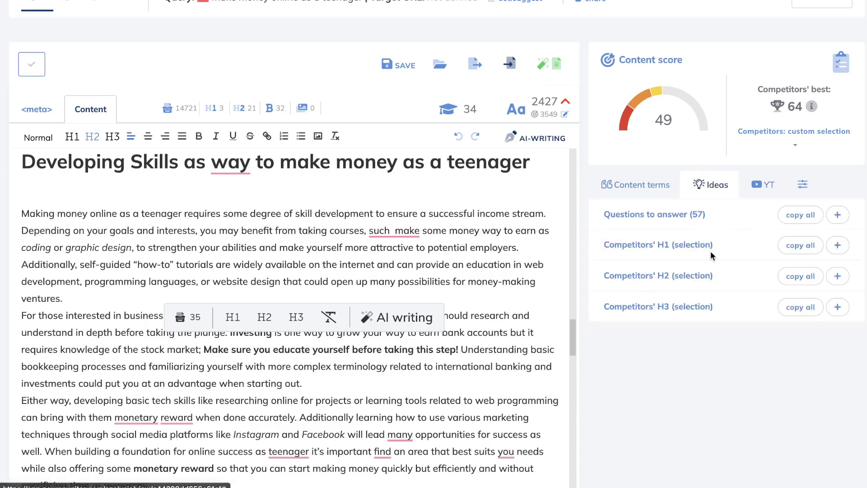
{"action": "left_click", "coordinate": [837, 245]}
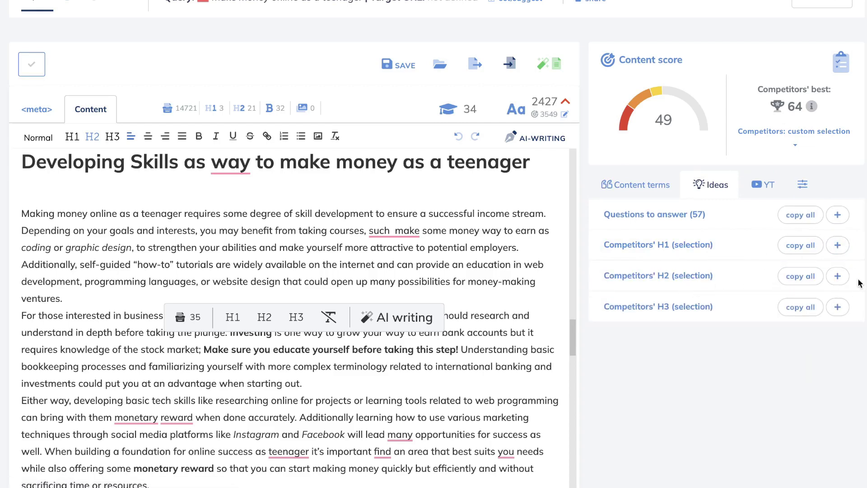
{"action": "left_click", "coordinate": [837, 281]}
{"action": "left_click", "coordinate": [836, 282]}
{"action": "left_click", "coordinate": [835, 311]}
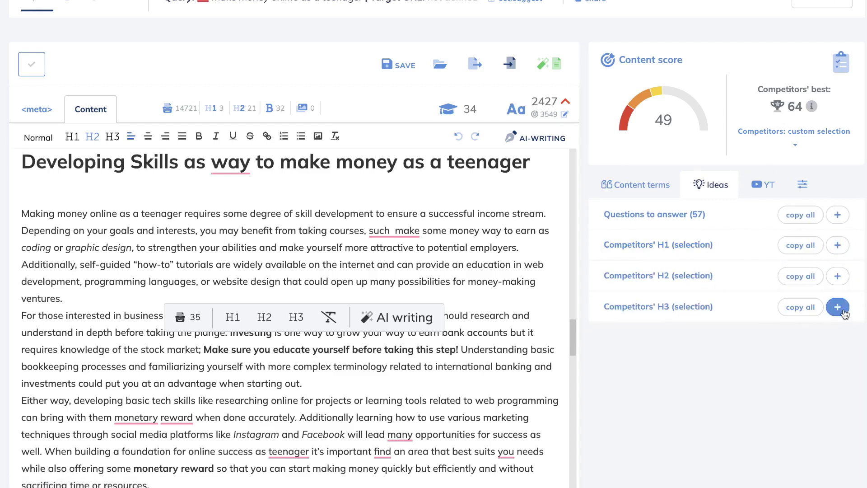
{"action": "left_click", "coordinate": [843, 312]}
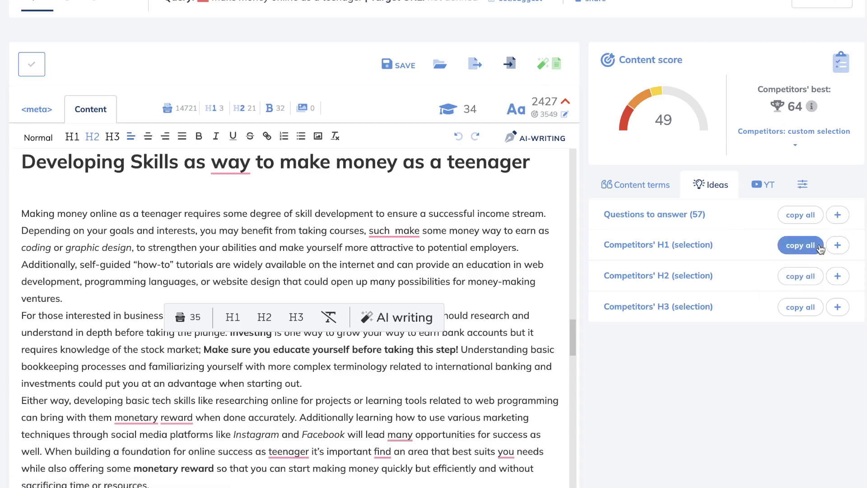
Copy the competitor H1 "Great Ways For Teens To Make Money Online" beneath the "Developing Skills as way to make money as a teenager" heading and format it as H2
{"action": "left_click", "coordinate": [837, 245]}
{"action": "scroll", "coordinate": [735, 289], "scroll_direction": "down", "scroll_amount": 1}
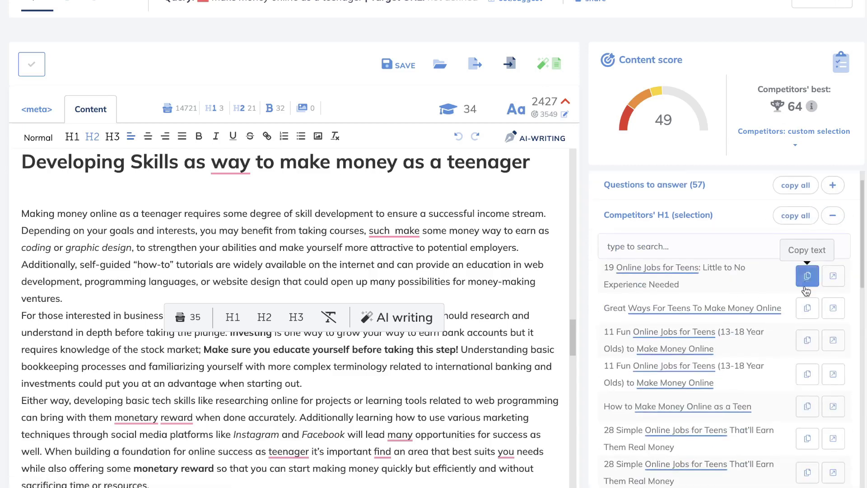
{"action": "left_click", "coordinate": [133, 195]}
{"action": "key", "text": "ctrl+v"}
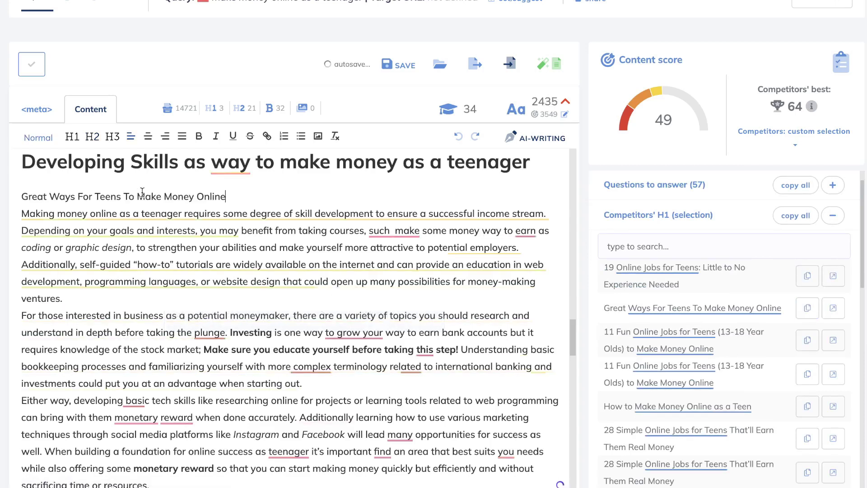
{"action": "triple_click", "coordinate": [142, 192]}
{"action": "left_click", "coordinate": [92, 136]}
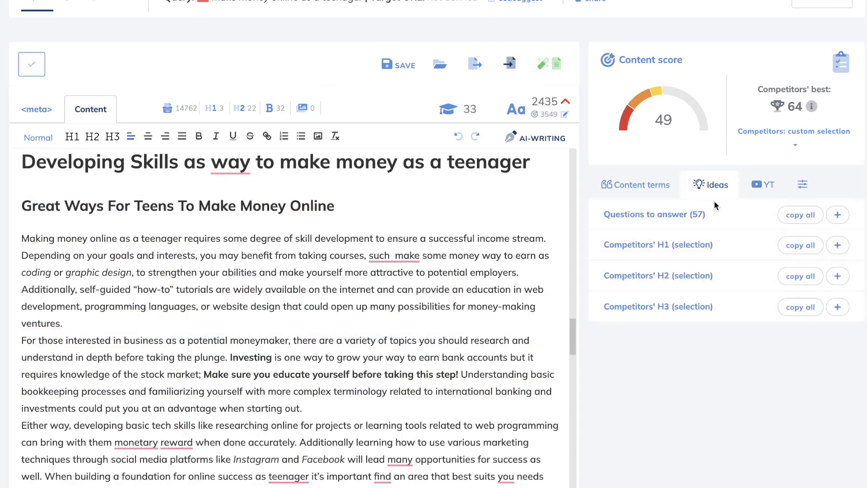
Look over the suggested YouTube videos, return to the content terms, and skim the opening sections of the article
{"action": "left_click", "coordinate": [762, 188]}
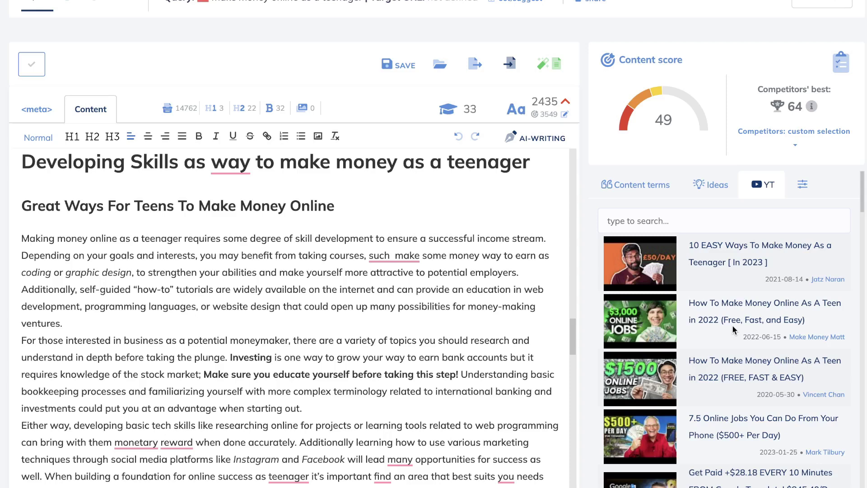
{"action": "left_click", "coordinate": [637, 186]}
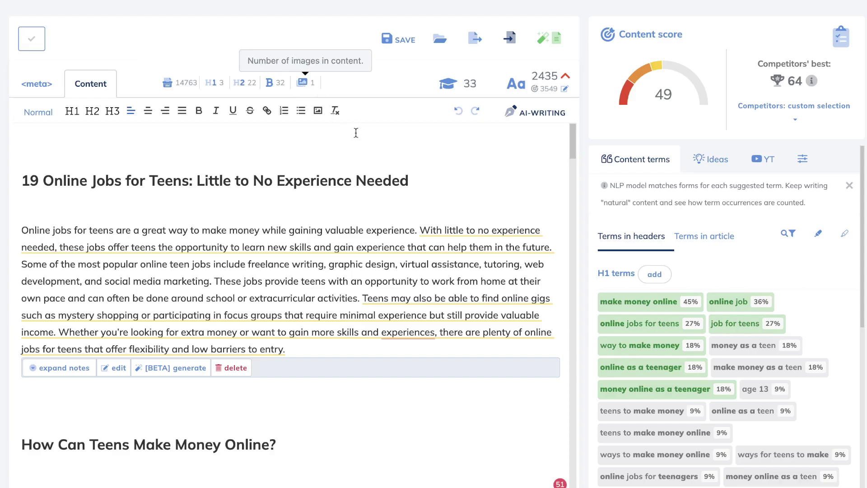
{"action": "scroll", "coordinate": [355, 133], "scroll_direction": "down", "scroll_amount": 3}
{"action": "scroll", "coordinate": [355, 133], "scroll_direction": "down", "scroll_amount": 14}
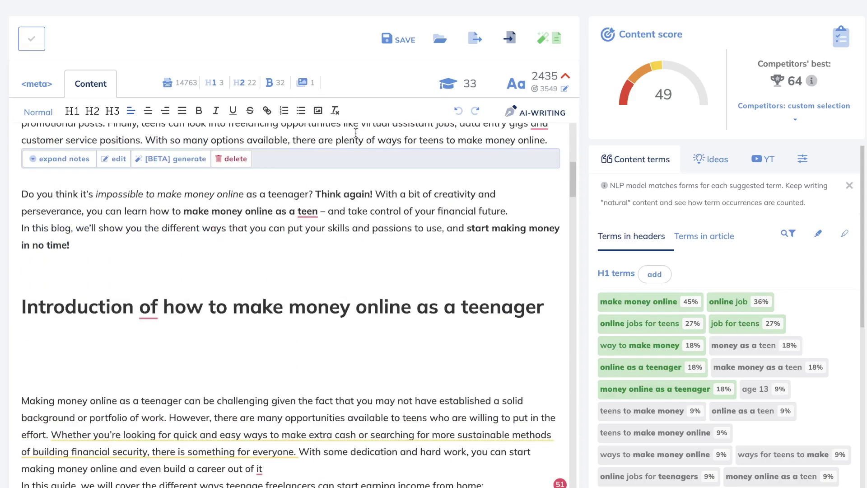
{"action": "scroll", "coordinate": [355, 133], "scroll_direction": "up", "scroll_amount": 6}
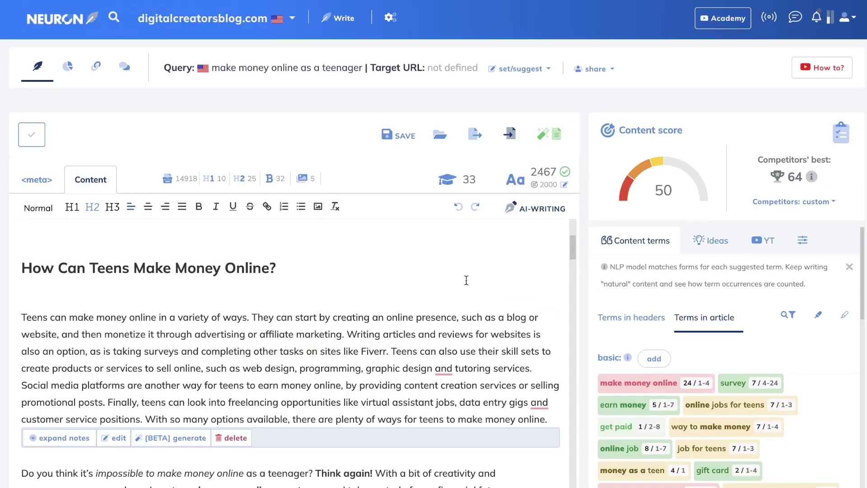
Review the usage of the article terms and check the breakdown of the competitors' best and median content scores
{"action": "scroll", "coordinate": [641, 327], "scroll_direction": "down", "scroll_amount": 1}
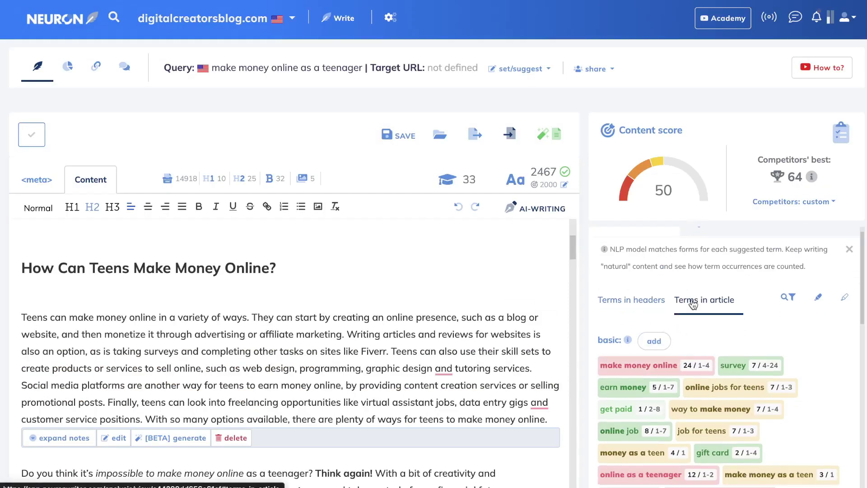
{"action": "scroll", "coordinate": [691, 302], "scroll_direction": "up", "scroll_amount": 1}
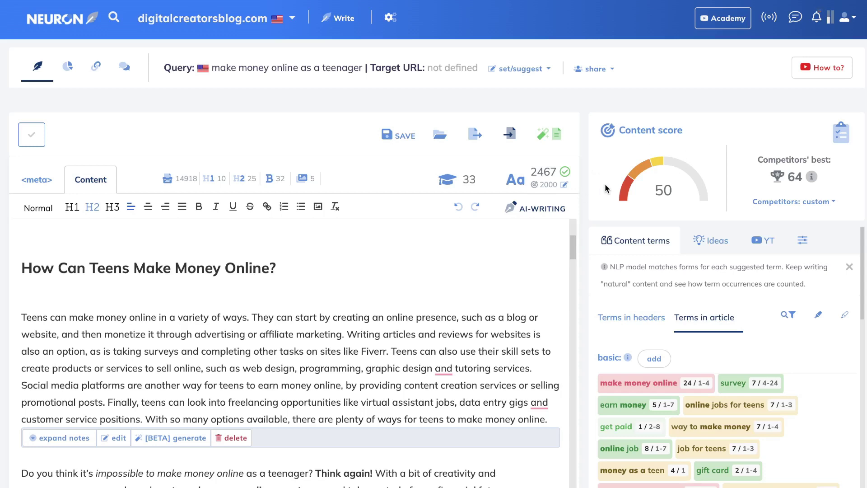
{"action": "mouse_move", "coordinate": [812, 177]}
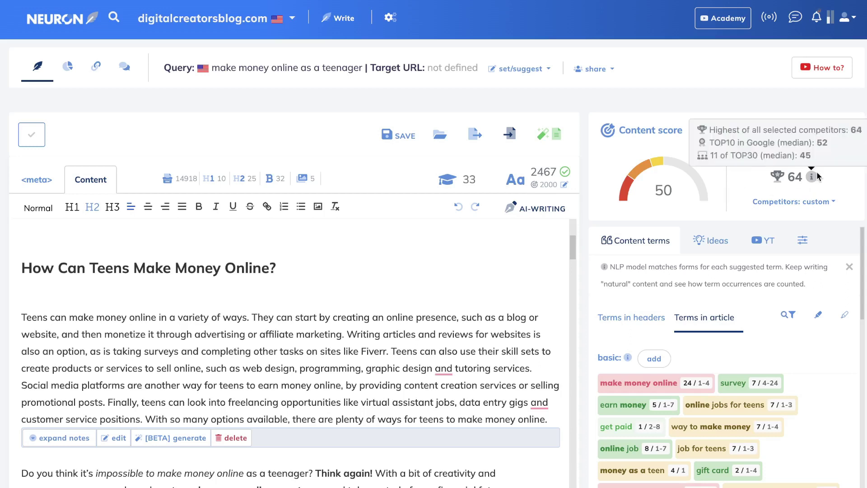